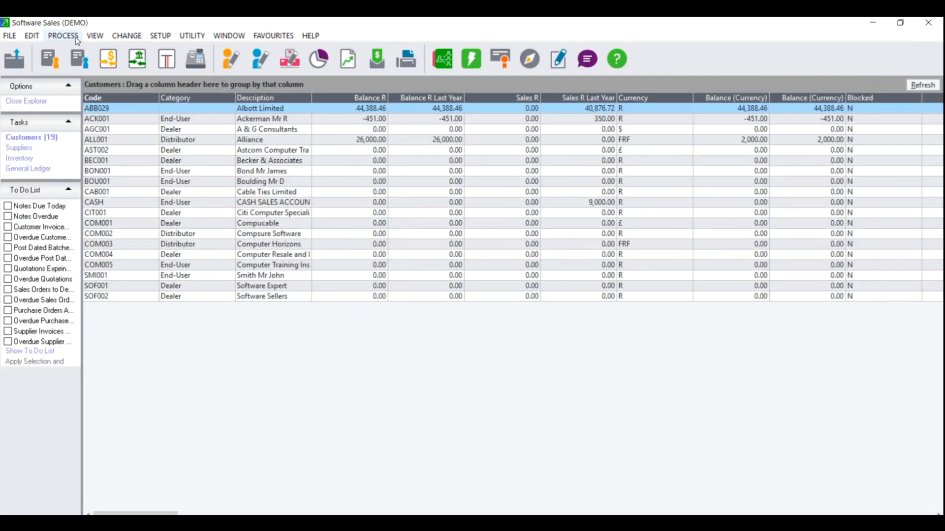
Start an inventory count, rebuild the batch quantities only, and proceed to choosing the range of items to snapshot.
{"action": "left_click", "coordinate": [72, 37]}
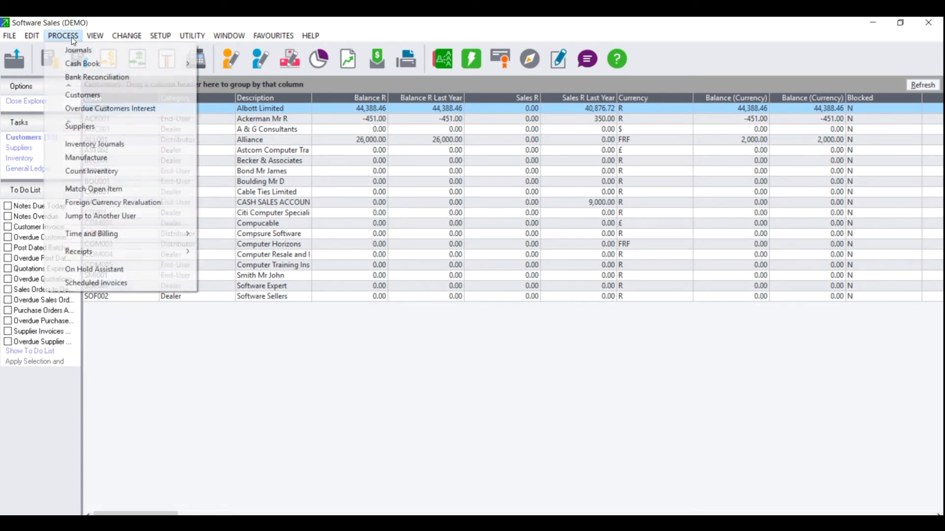
{"action": "left_click", "coordinate": [108, 171]}
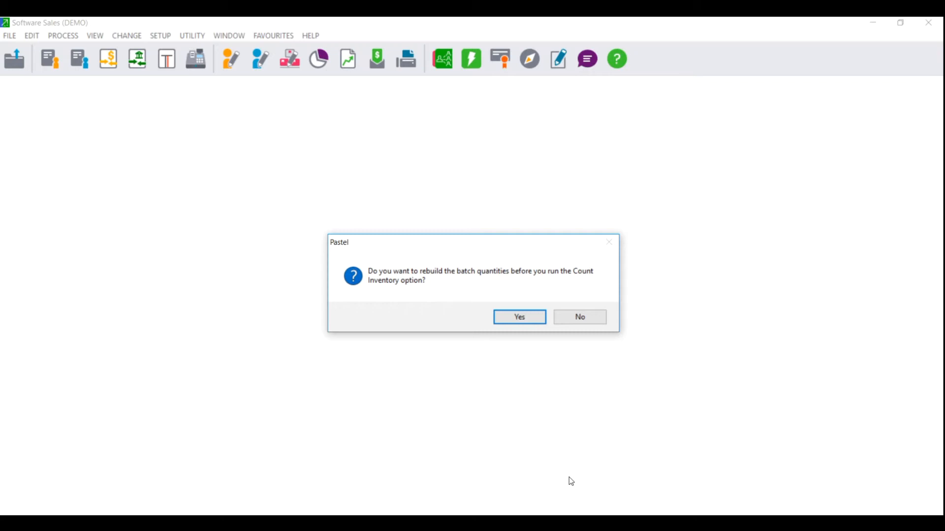
{"action": "left_click", "coordinate": [514, 318]}
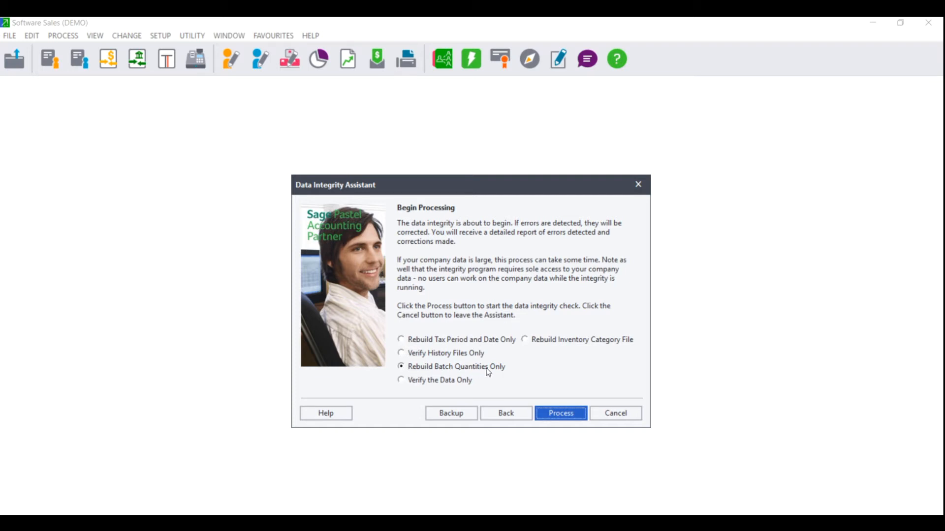
{"action": "left_click", "coordinate": [562, 415]}
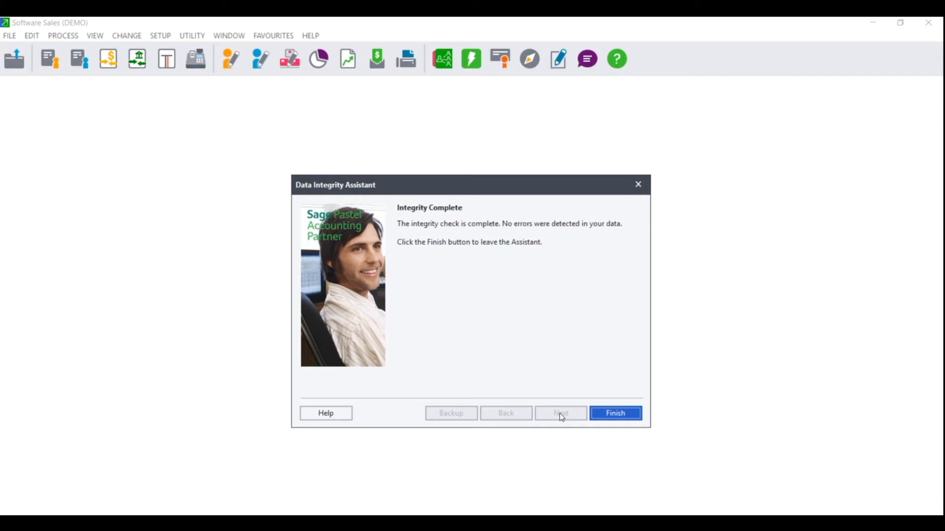
{"action": "left_click", "coordinate": [613, 409]}
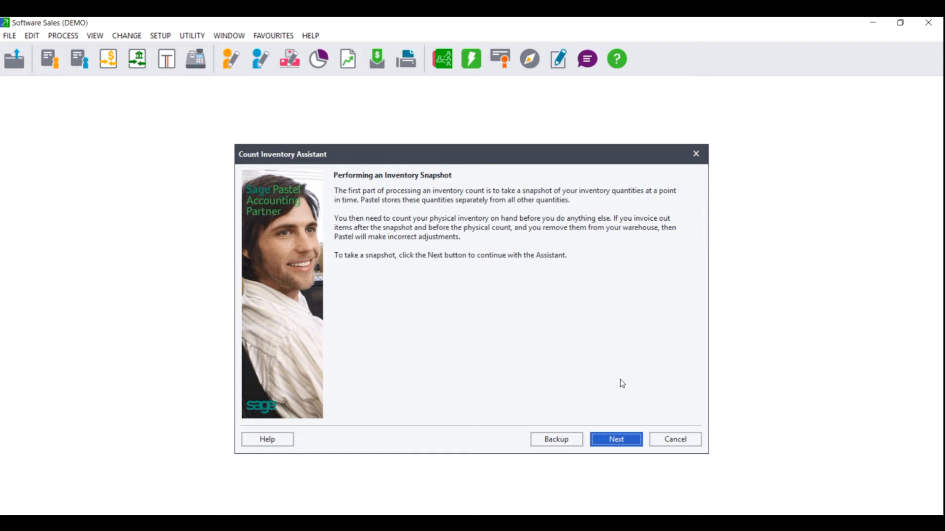
{"action": "left_click", "coordinate": [618, 440]}
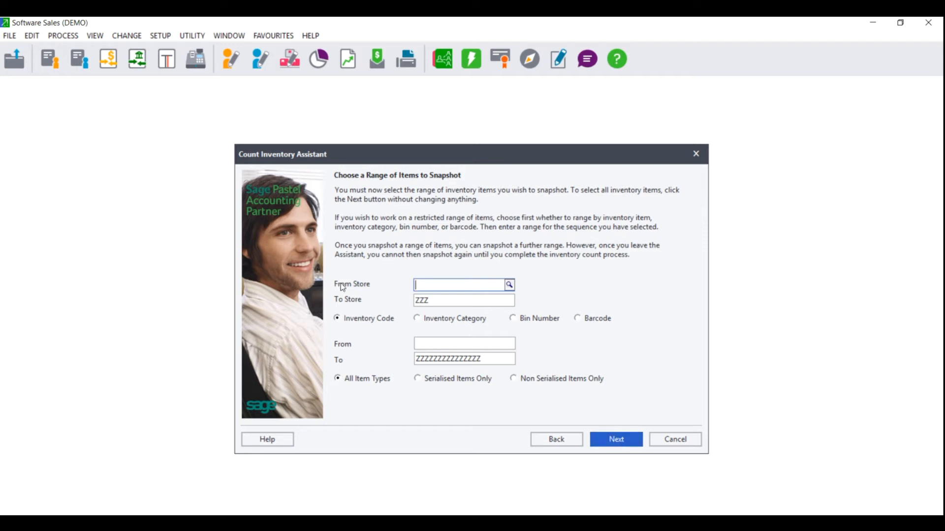
{"action": "left_click", "coordinate": [376, 321]}
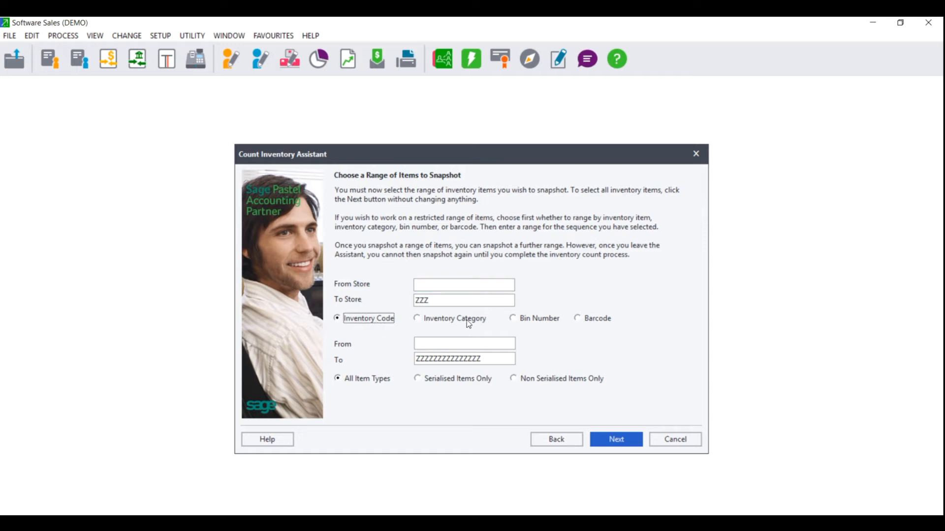
{"action": "left_click", "coordinate": [445, 319]}
{"action": "left_click", "coordinate": [544, 320]}
{"action": "left_click", "coordinate": [597, 319]}
{"action": "left_click", "coordinate": [362, 322]}
{"action": "left_click", "coordinate": [541, 321]}
Try restricting the snapshot by barcode, with a range from item ACC/LOC to item DB/9/0.
{"action": "left_click", "coordinate": [606, 320]}
{"action": "left_click", "coordinate": [505, 344]}
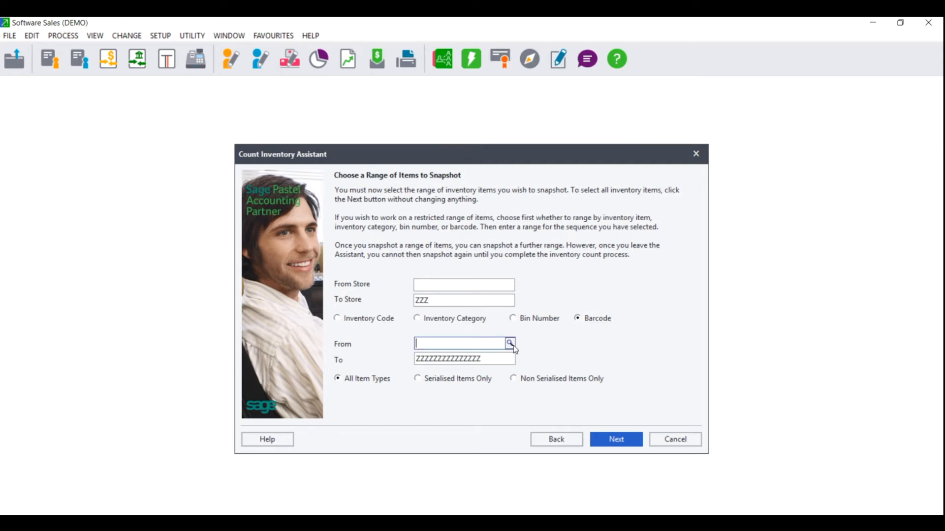
{"action": "left_click", "coordinate": [511, 361]}
{"action": "left_click", "coordinate": [511, 345]}
{"action": "left_click", "coordinate": [510, 344]}
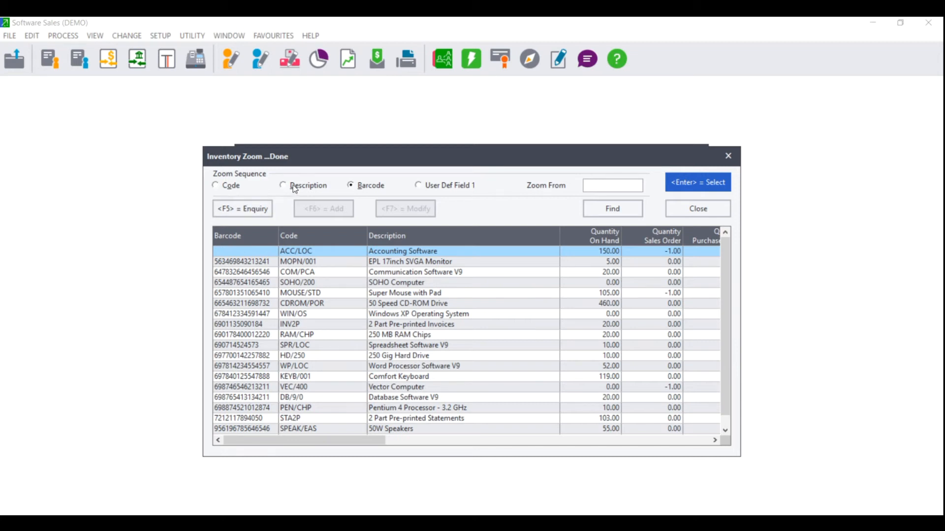
{"action": "double_click", "coordinate": [314, 251]}
{"action": "left_click", "coordinate": [509, 358]}
{"action": "left_click", "coordinate": [509, 358]}
{"action": "double_click", "coordinate": [293, 396]}
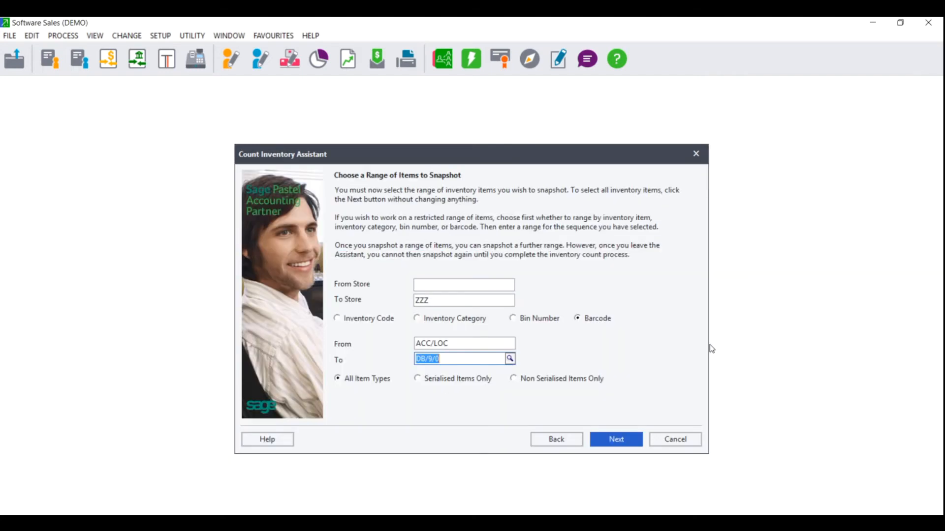
Reset the barcode range by clearing the start value and setting the end value to ZZZZZZZZZZZZZZZ.
{"action": "left_click", "coordinate": [469, 343]}
{"action": "key", "text": "Delete"}
{"action": "left_click", "coordinate": [470, 357]}
{"action": "key", "text": "Delete"}
{"action": "type", "text": "ZZZZZZZZZZZZZZZ"}
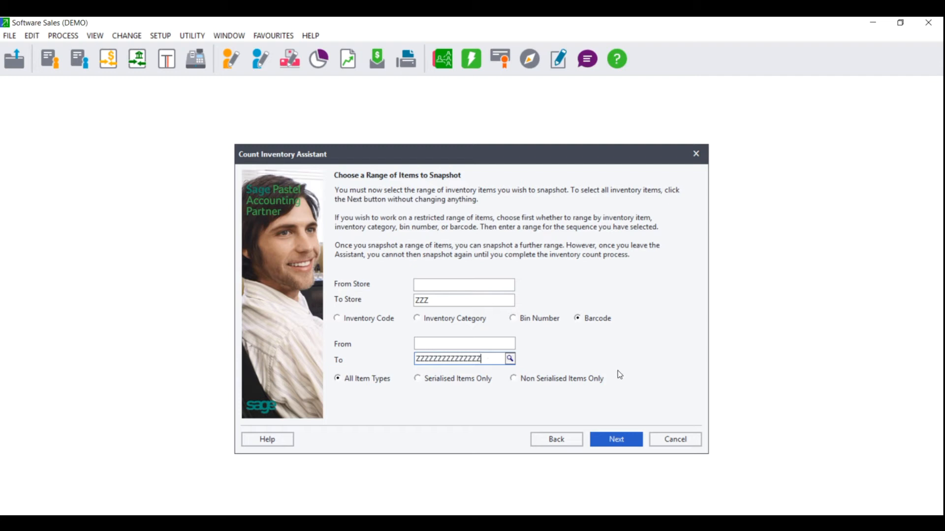
Try ranging the snapshot by inventory category, from 000 - None to 002 - Inventory Goods.
{"action": "left_click", "coordinate": [437, 320]}
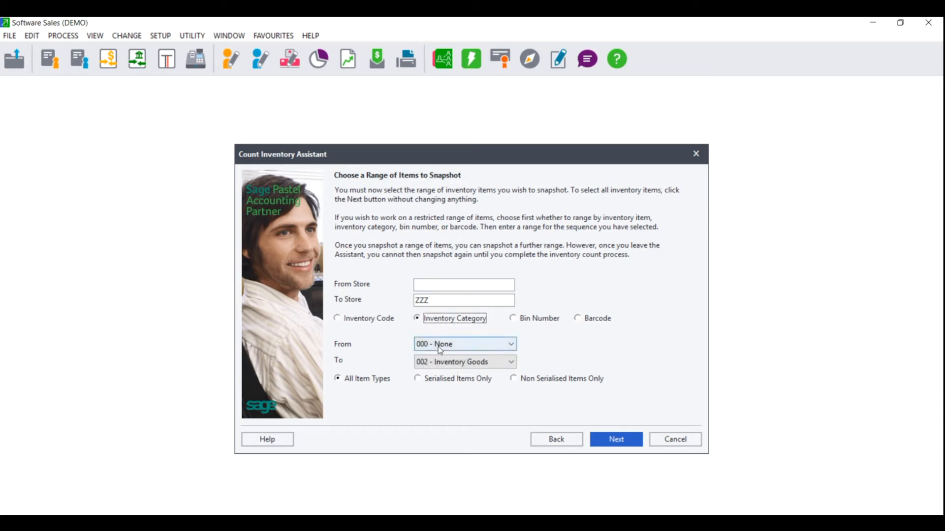
{"action": "left_click", "coordinate": [512, 346]}
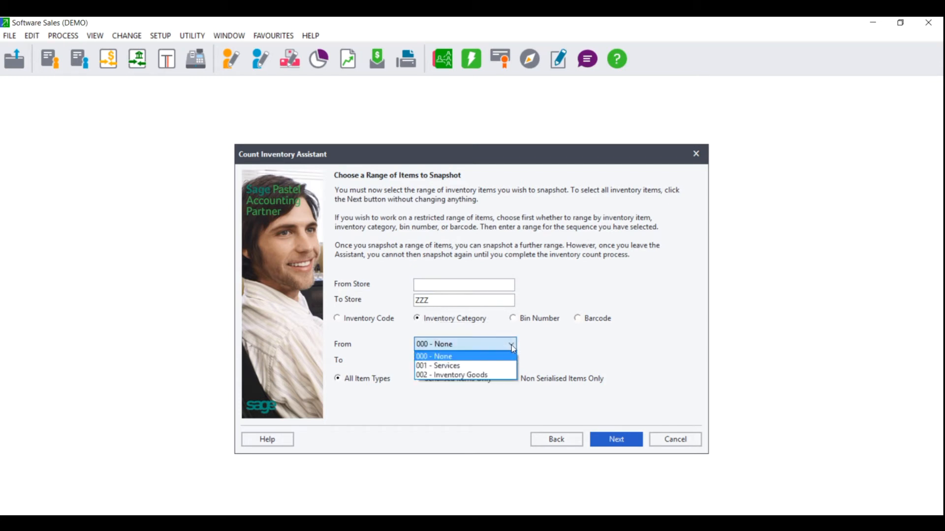
{"action": "left_click", "coordinate": [511, 345]}
{"action": "left_click", "coordinate": [509, 363]}
{"action": "left_click", "coordinate": [509, 362]}
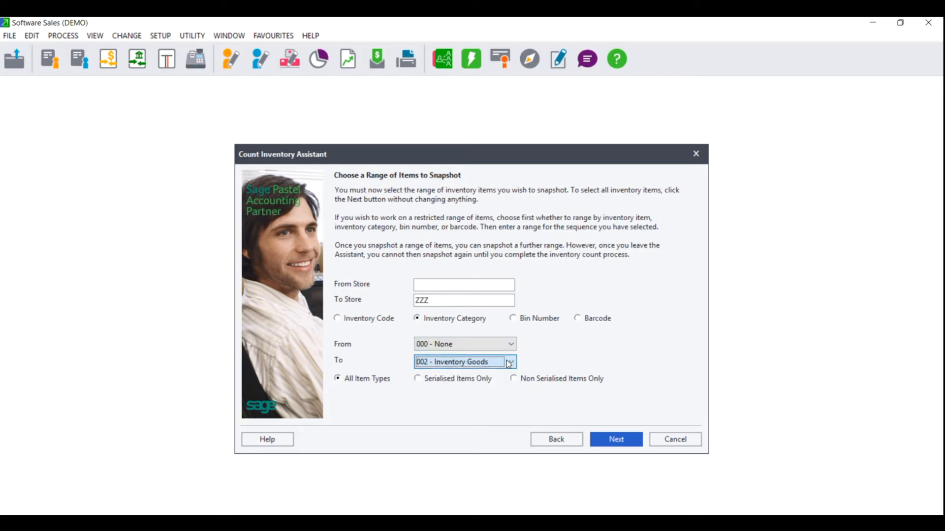
{"action": "left_click", "coordinate": [476, 341]}
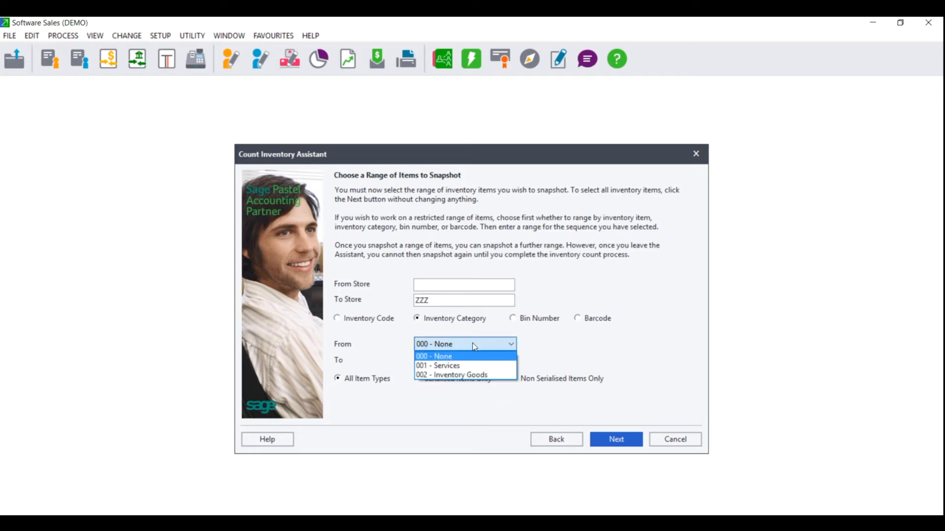
{"action": "left_click", "coordinate": [460, 355]}
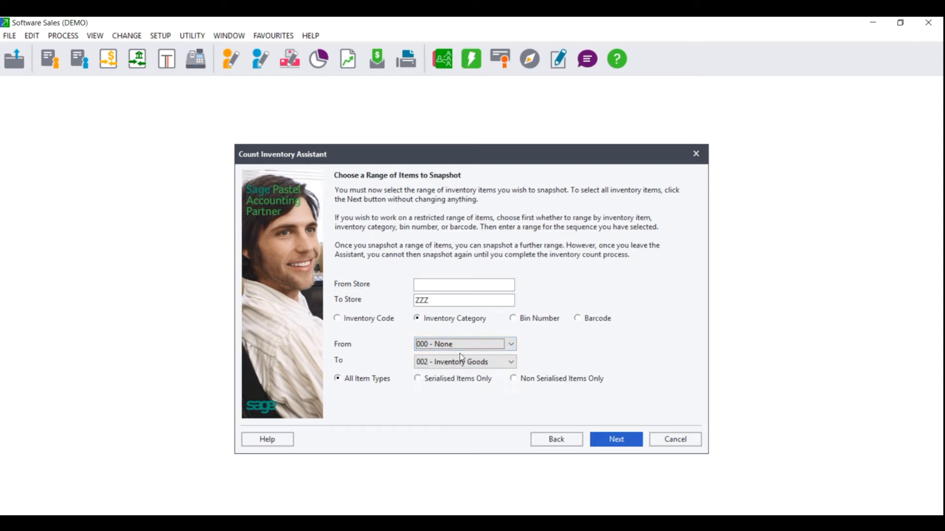
{"action": "left_click", "coordinate": [461, 362]}
{"action": "left_click", "coordinate": [458, 394]}
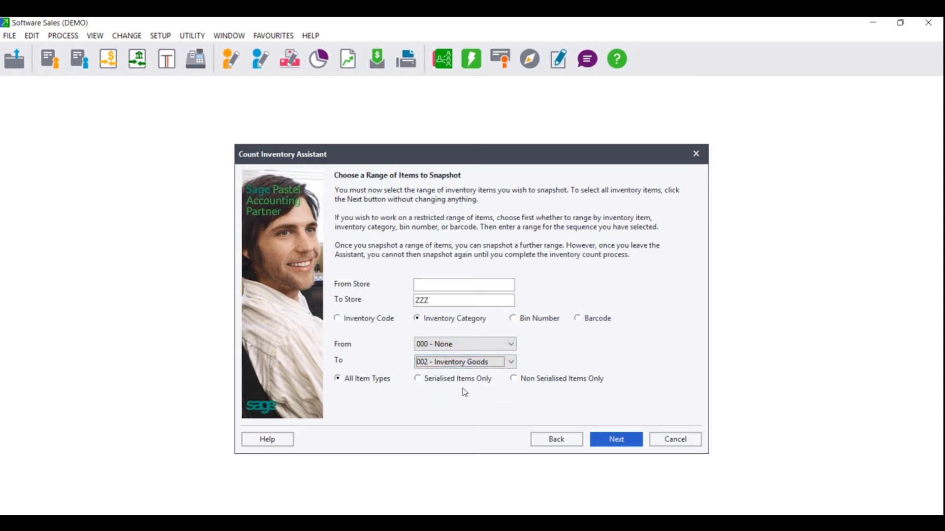
{"action": "left_click", "coordinate": [464, 342]}
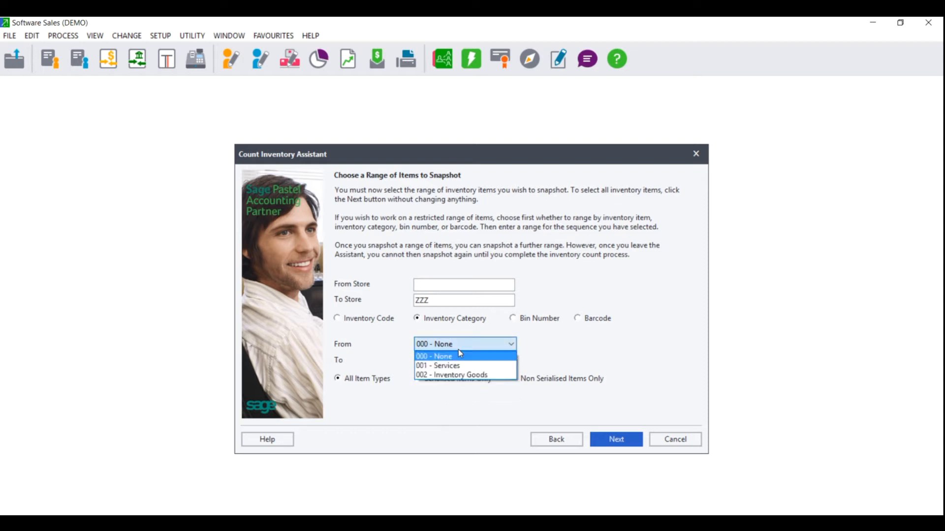
{"action": "left_click", "coordinate": [459, 355]}
{"action": "left_click", "coordinate": [458, 363]}
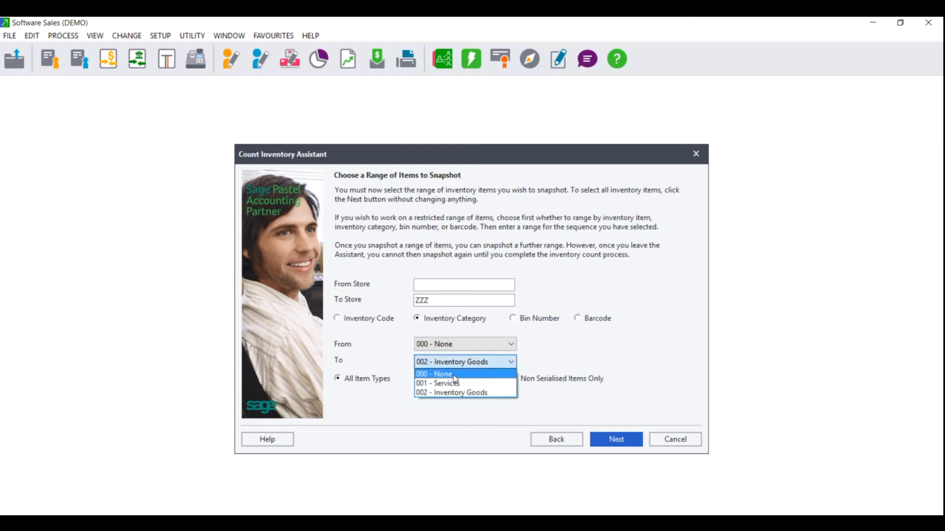
{"action": "left_click", "coordinate": [452, 393]}
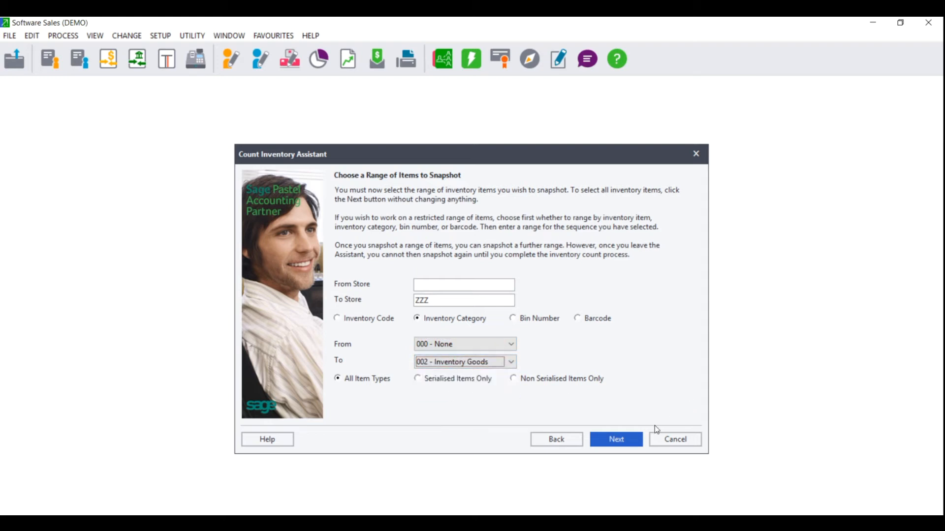
Range the snapshot by inventory code for all item types, and process the inventory snapshot.
{"action": "left_click", "coordinate": [355, 383]}
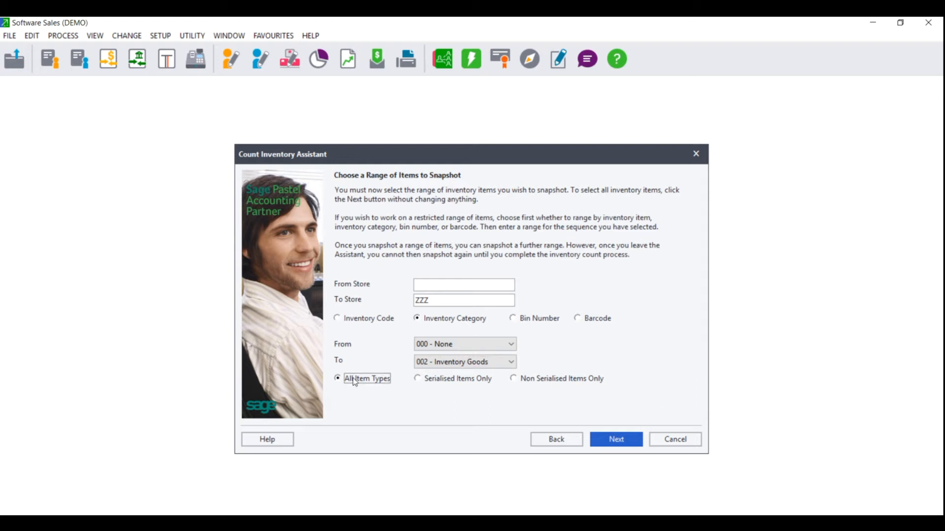
{"action": "left_click", "coordinate": [457, 383]}
{"action": "left_click", "coordinate": [525, 382]}
{"action": "left_click", "coordinate": [364, 383]}
{"action": "left_click", "coordinate": [367, 318]}
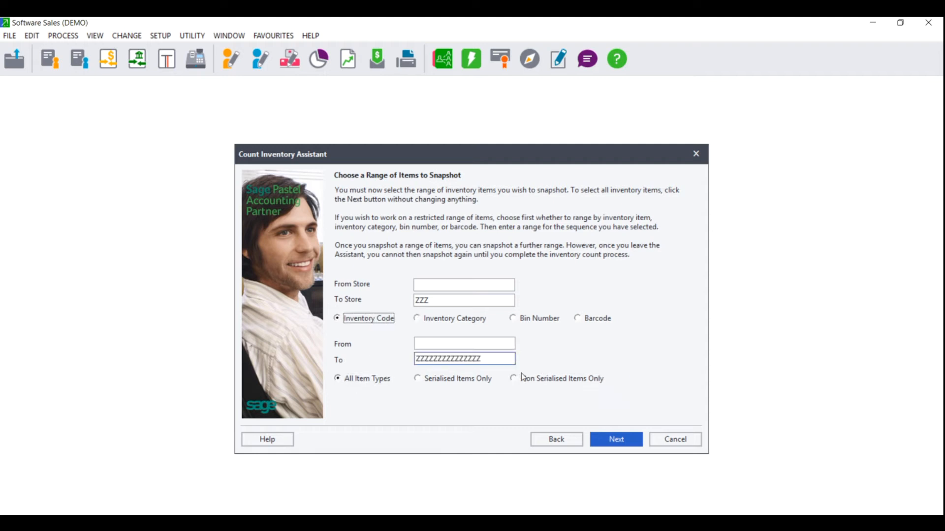
{"action": "left_click", "coordinate": [620, 446]}
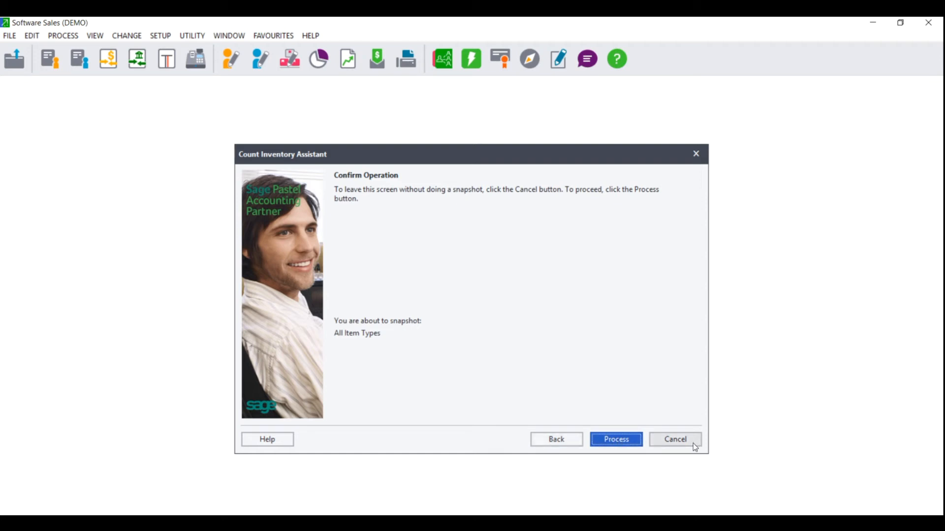
{"action": "left_click", "coordinate": [613, 443]}
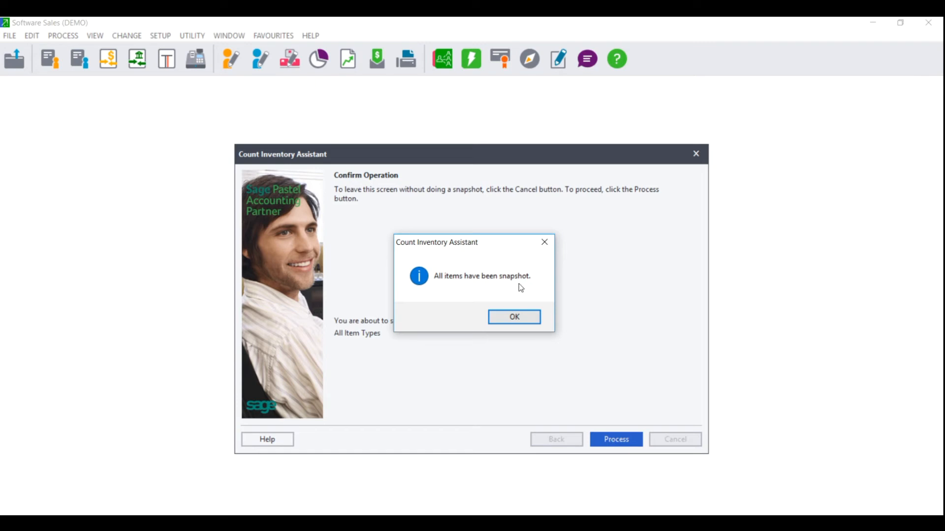
{"action": "left_click", "coordinate": [514, 318]}
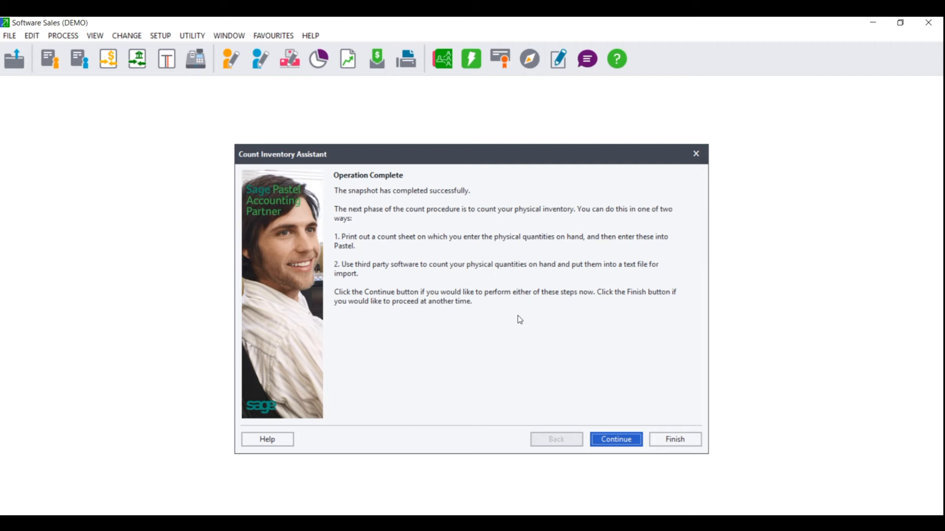
Continue to entering or editing the physical quantities on hand, with only the items in the snapshot shown.
{"action": "left_click", "coordinate": [616, 442]}
{"action": "left_click", "coordinate": [378, 219]}
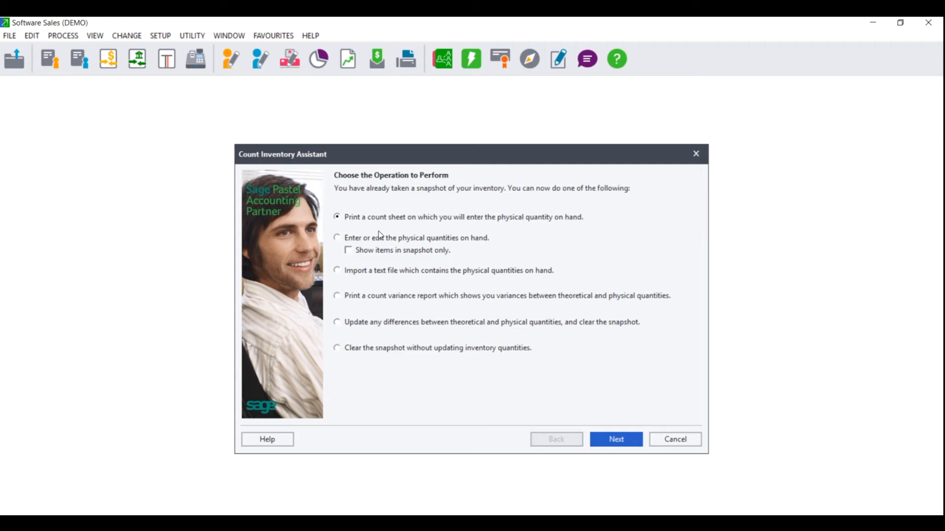
{"action": "left_click", "coordinate": [355, 239]}
{"action": "left_click", "coordinate": [352, 272]}
{"action": "left_click", "coordinate": [357, 238]}
{"action": "left_click", "coordinate": [352, 254]}
{"action": "left_click", "coordinate": [624, 445]}
Enter the counted quantities for ACC/LOC: 10 in store CT, 20 in DBN and 5 in JHB.
{"action": "left_click", "coordinate": [595, 235]}
{"action": "type", "text": "10"}
{"action": "key", "text": "Return"}
{"action": "type", "text": "20"}
{"action": "key", "text": "Return"}
{"action": "type", "text": "5"}
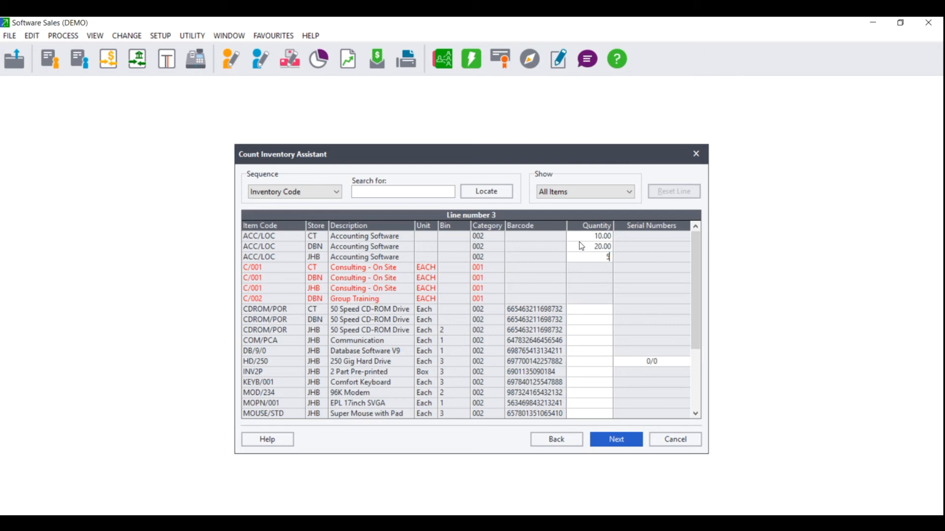
{"action": "key", "text": "Return"}
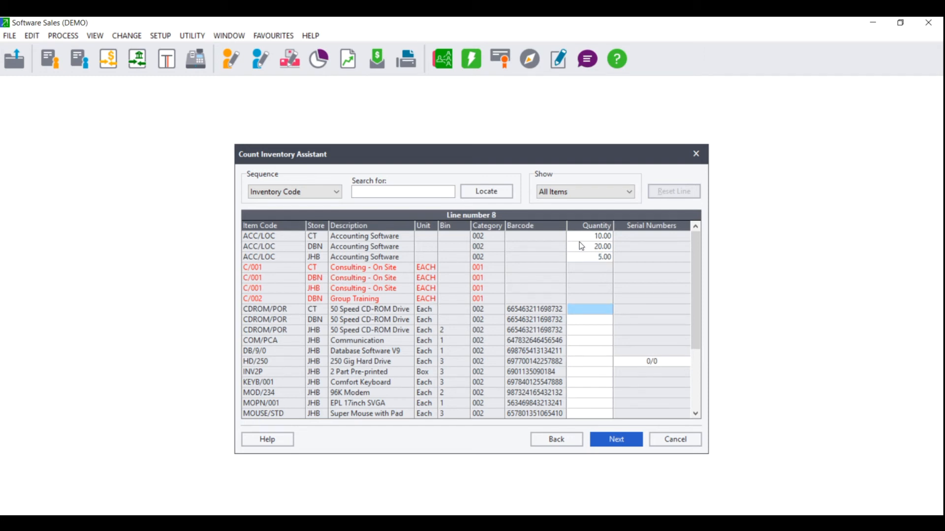
Enter the counted quantities for CDROM/POR: 15 in store CT and 0 in DBN.
{"action": "type", "text": "15"}
{"action": "key", "text": "Return"}
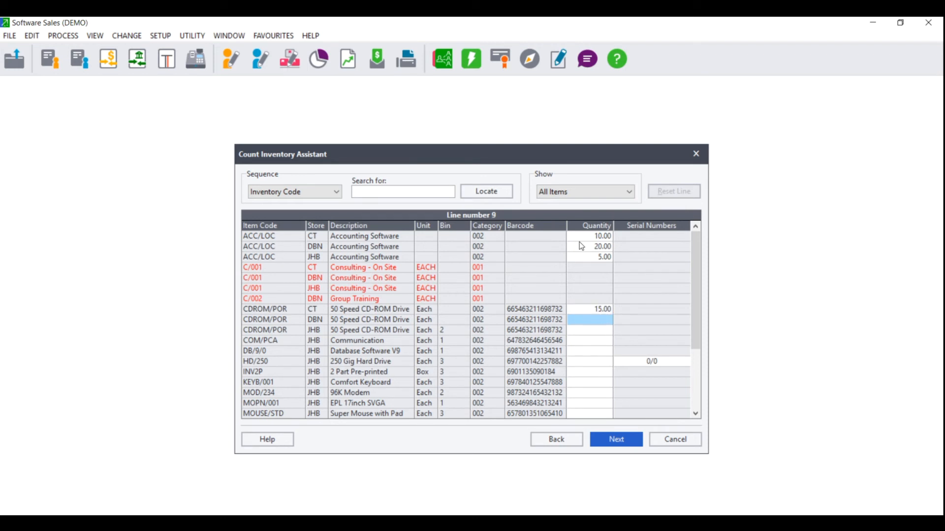
{"action": "type", "text": "0"}
{"action": "key", "text": "Return"}
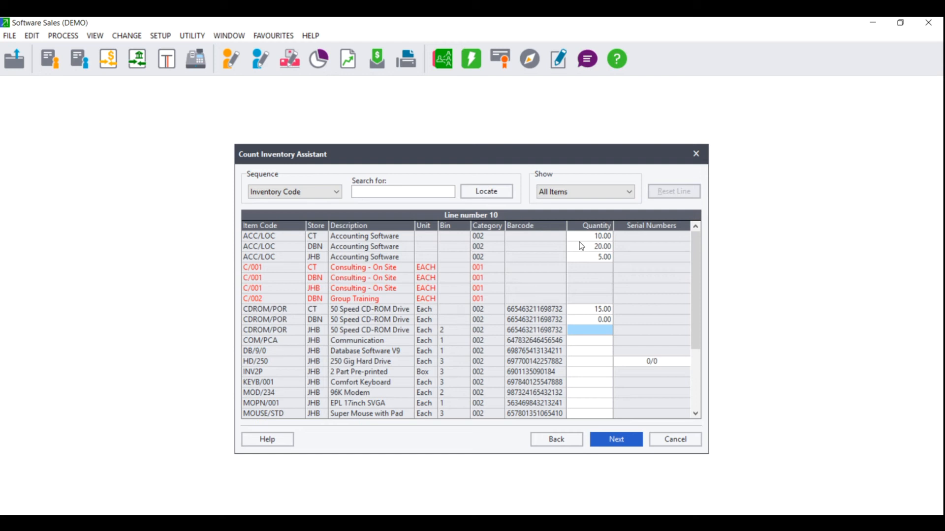
Enter a counted quantity of 10 for the 250 Gig Hard Drive HD/250 in store JHB.
{"action": "key", "text": "Down"}
{"action": "key", "text": "Down"}
{"action": "key", "text": "Down"}
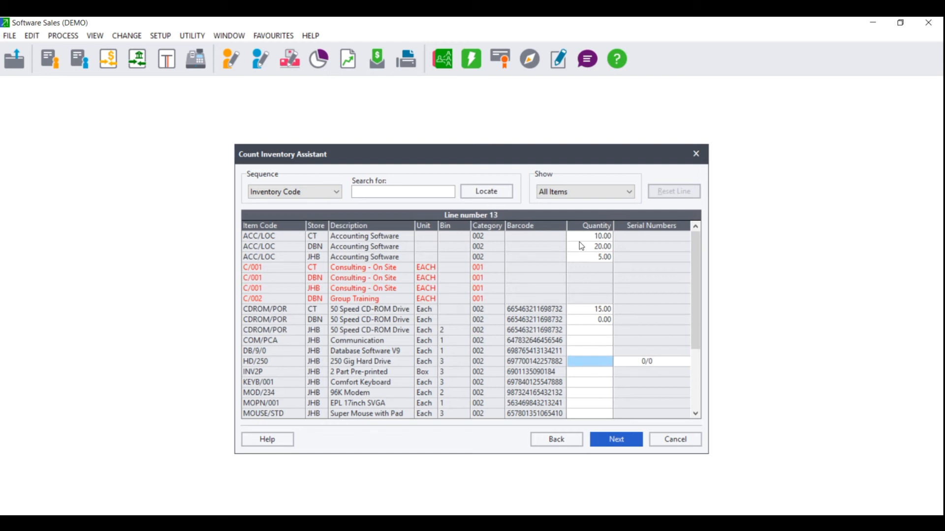
{"action": "type", "text": "10"}
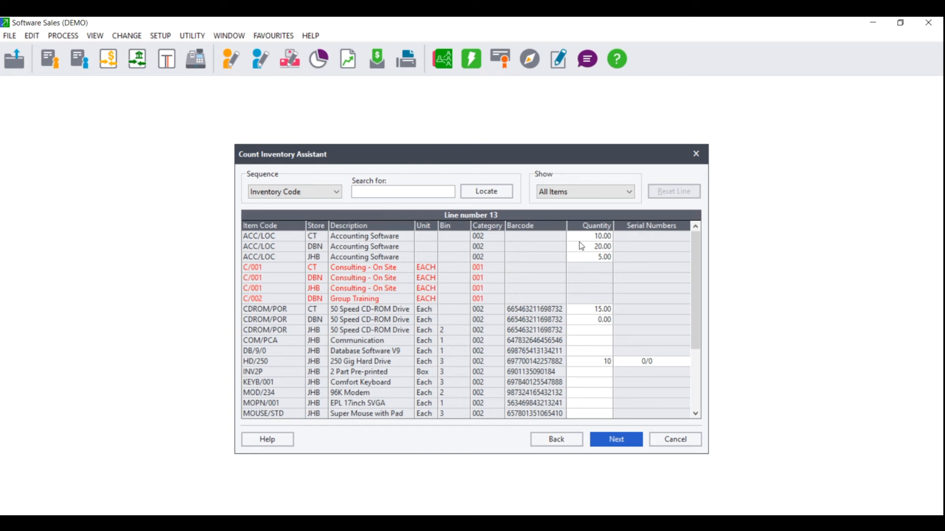
{"action": "key", "text": "Return"}
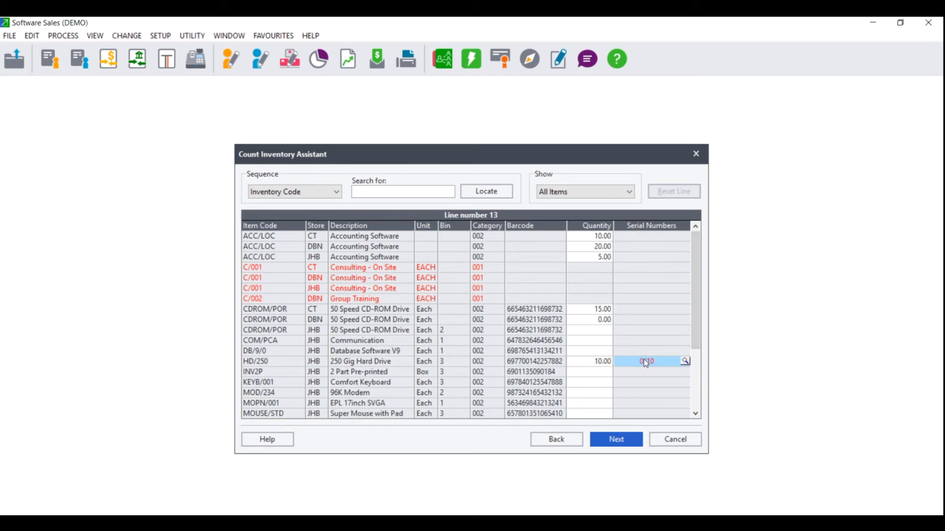
Assign serial numbers HD/250-0001 through HD/250-0010 to the counted 250 Gig Hard Drive in store JHB and confirm the selection.
{"action": "left_click", "coordinate": [684, 362]}
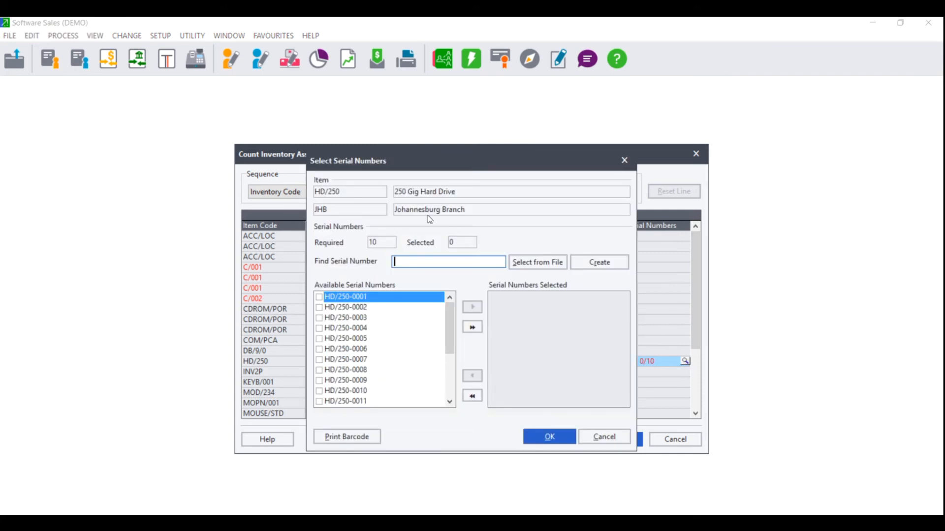
{"action": "left_click", "coordinate": [319, 297]}
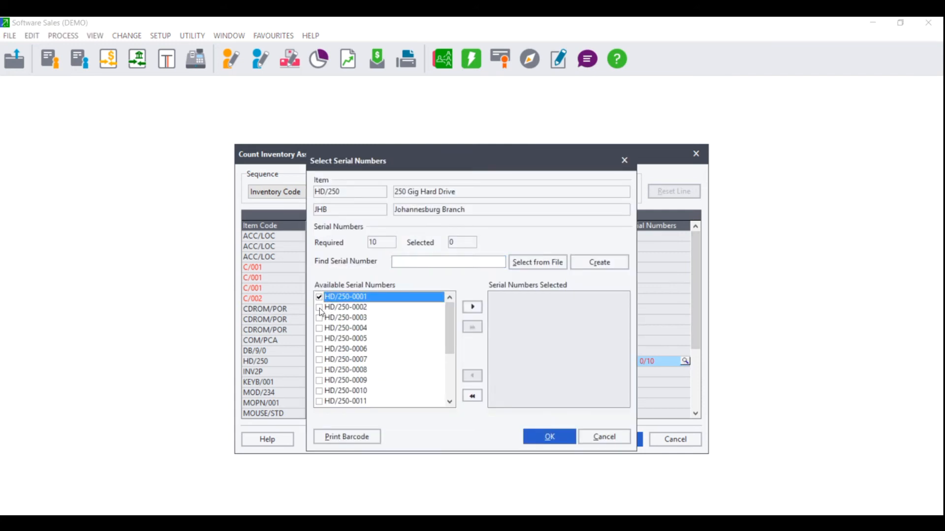
{"action": "left_click", "coordinate": [319, 308]}
{"action": "left_click", "coordinate": [320, 318]}
{"action": "left_click", "coordinate": [320, 329]}
{"action": "left_click", "coordinate": [320, 339]}
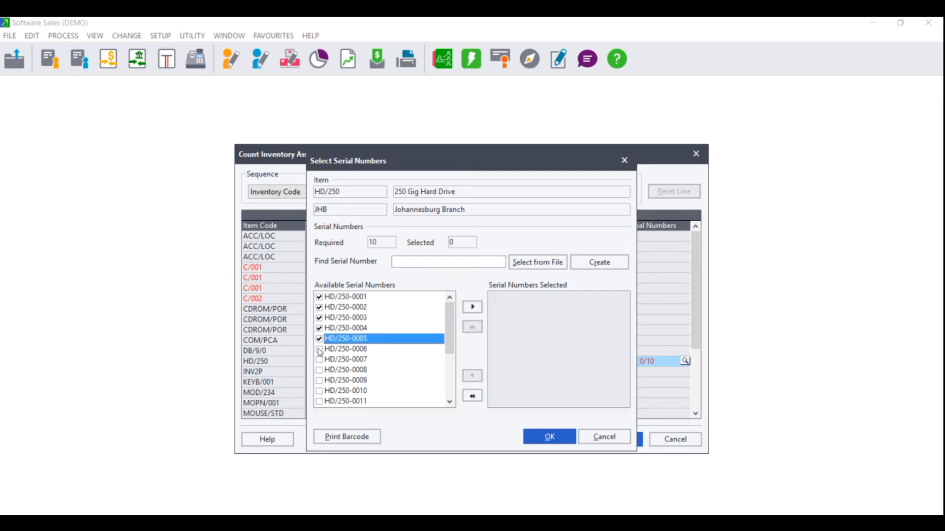
{"action": "left_click", "coordinate": [320, 349]}
{"action": "left_click", "coordinate": [319, 360]}
{"action": "left_click", "coordinate": [319, 370]}
{"action": "left_click", "coordinate": [319, 381]}
{"action": "left_click", "coordinate": [319, 391]}
{"action": "left_click", "coordinate": [471, 308]}
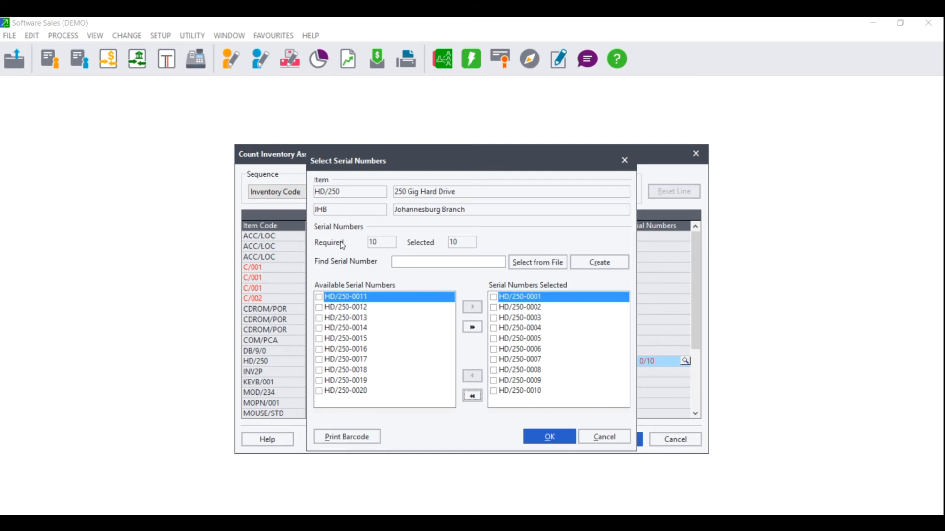
{"action": "left_click", "coordinate": [548, 437]}
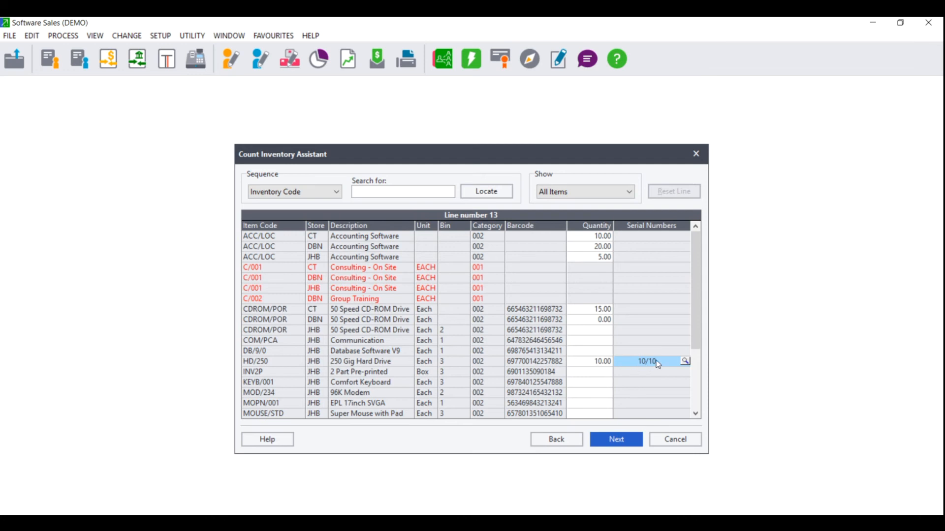
Enter counted quantities of 35 for COM/PCA and 50 for DB/9/0 in store JHB, then finish the quantity entry.
{"action": "left_click", "coordinate": [603, 351]}
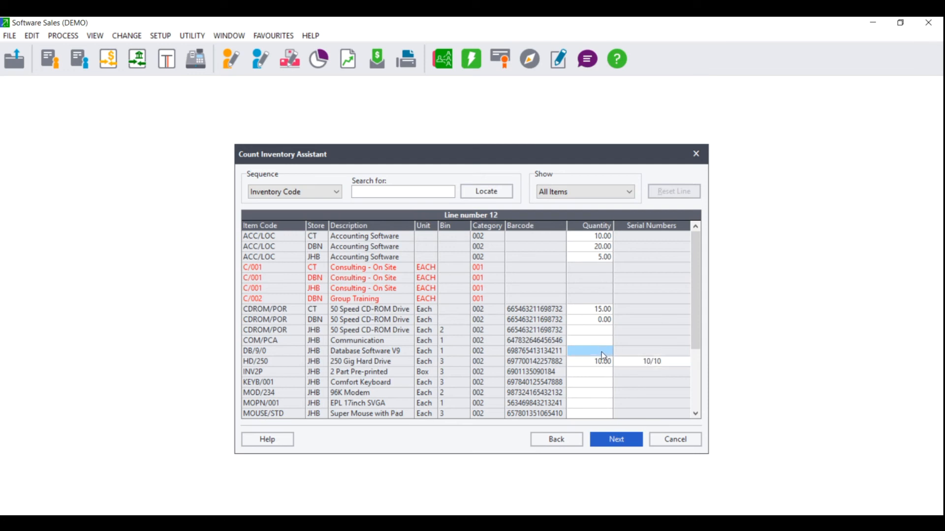
{"action": "left_click", "coordinate": [602, 352]}
{"action": "type", "text": "35"}
{"action": "left_click", "coordinate": [634, 444]}
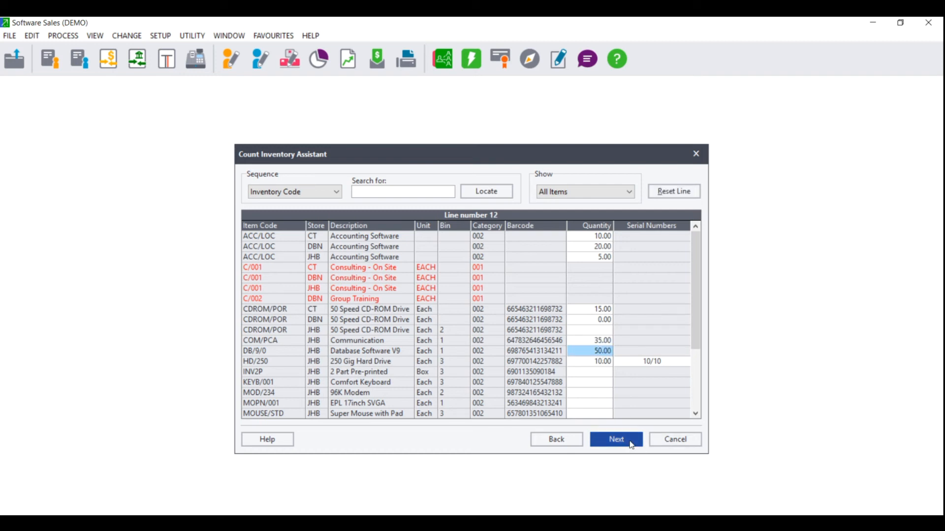
{"action": "left_click", "coordinate": [634, 445]}
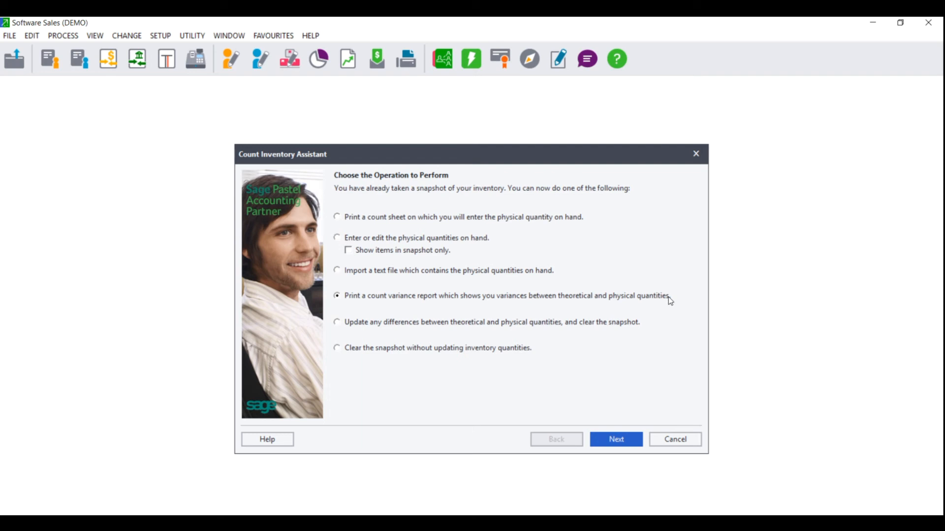
Continue to the count variance report and set it to print to Screen, sorted by Code.
{"action": "left_click", "coordinate": [615, 439]}
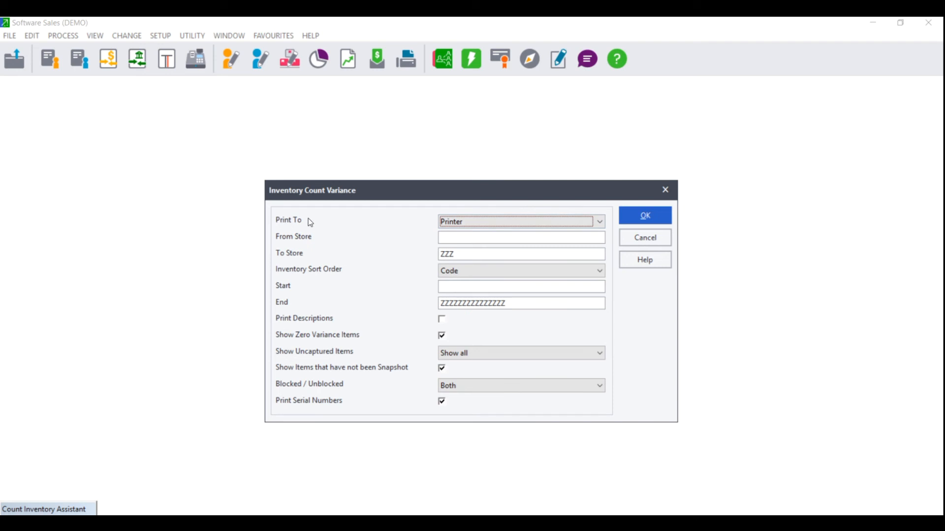
{"action": "left_click", "coordinate": [493, 225]}
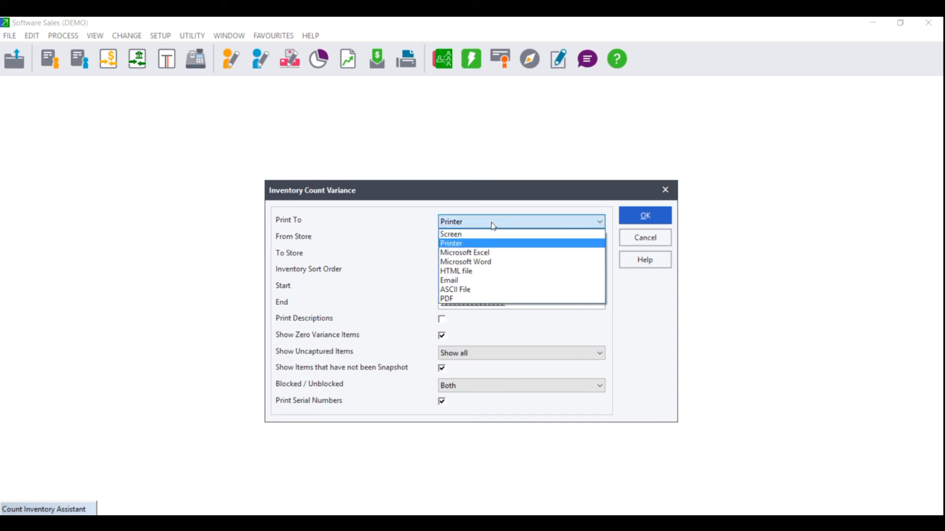
{"action": "left_click", "coordinate": [464, 234]}
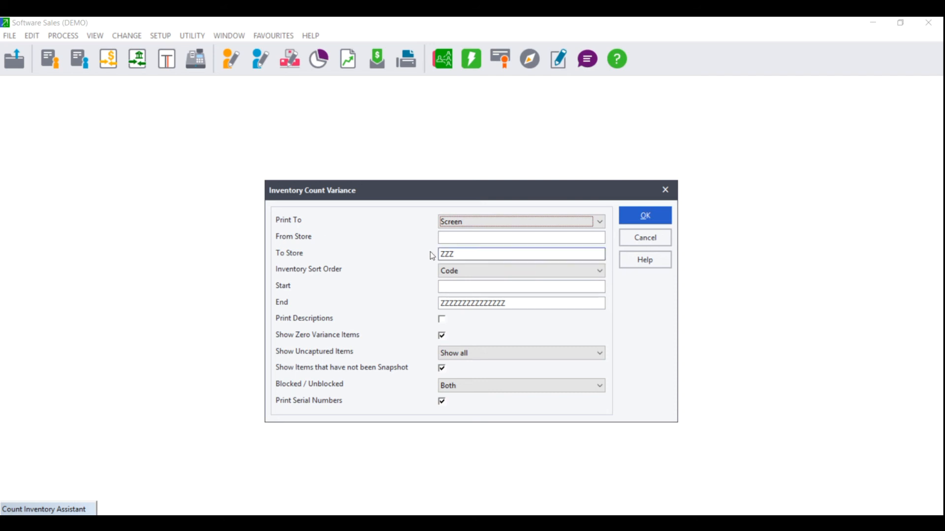
{"action": "left_click", "coordinate": [487, 273]}
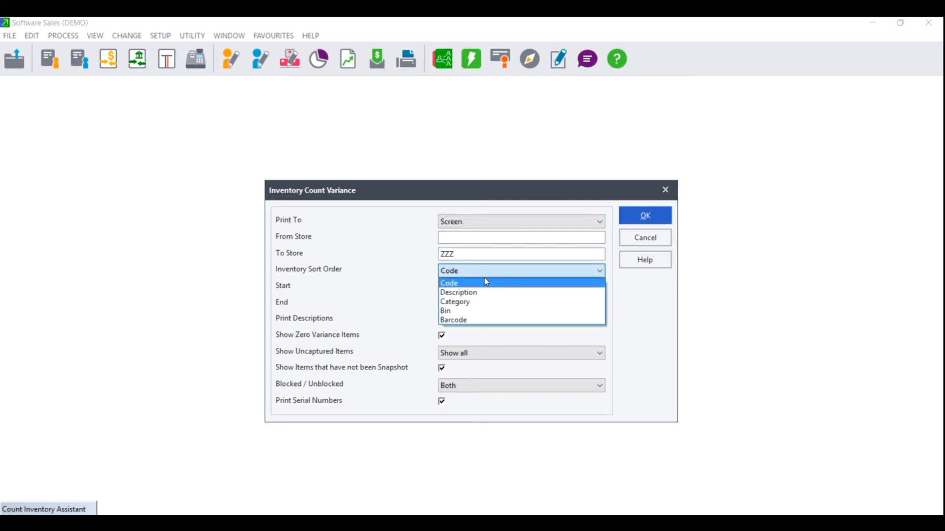
{"action": "left_click", "coordinate": [486, 282]}
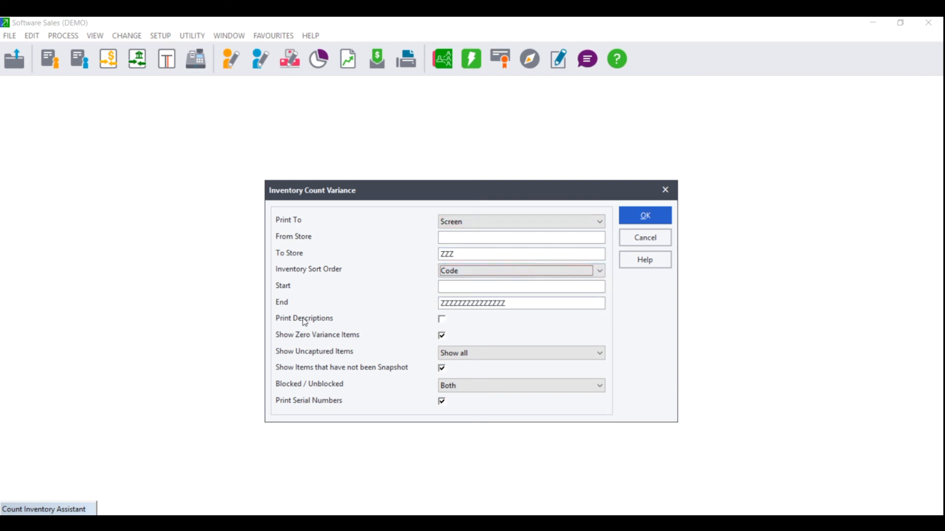
Include descriptions, exclude zero variance items, and set uncaptured items to "Show items with theoretical quantities" for the variance report.
{"action": "left_click", "coordinate": [442, 319]}
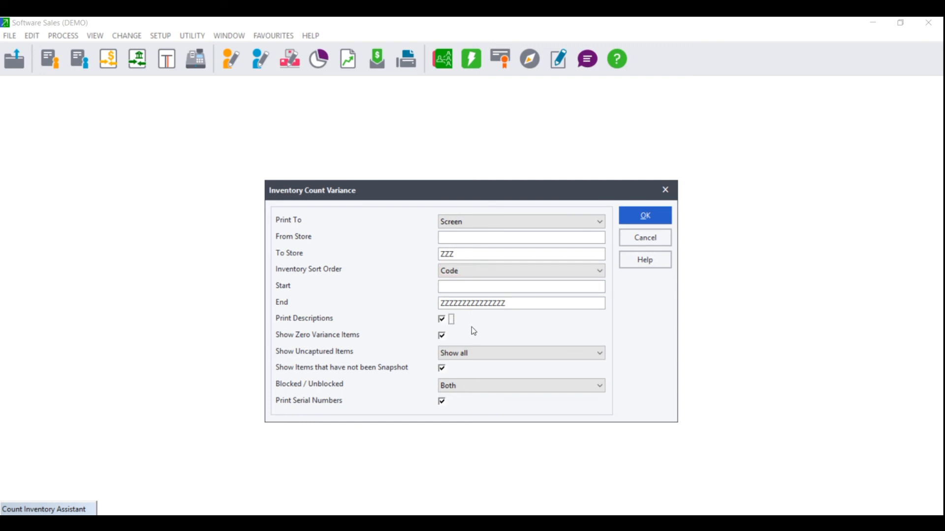
{"action": "left_click", "coordinate": [443, 336]}
{"action": "left_click", "coordinate": [442, 337]}
{"action": "left_click", "coordinate": [457, 354]}
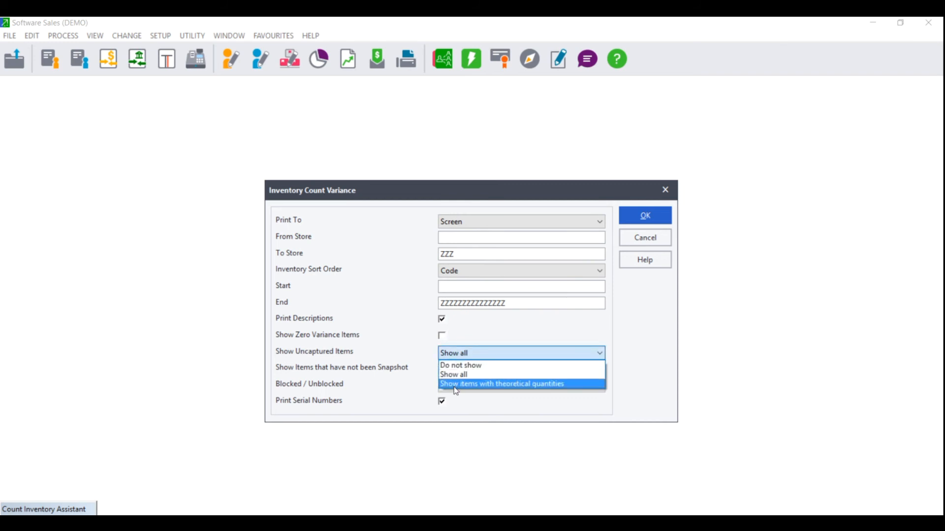
{"action": "left_click", "coordinate": [457, 385]}
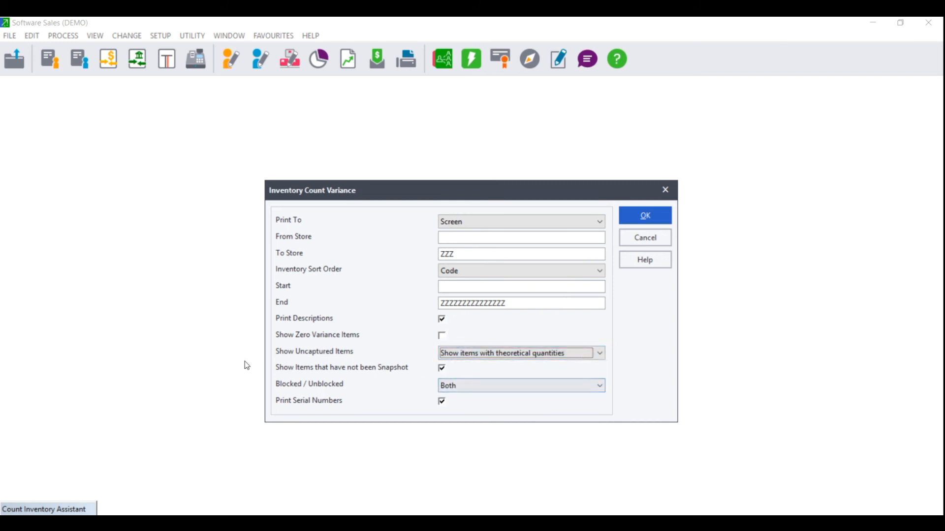
Keep both blocked and unblocked items, include zero variance items, and run the count variance report.
{"action": "left_click", "coordinate": [442, 370]}
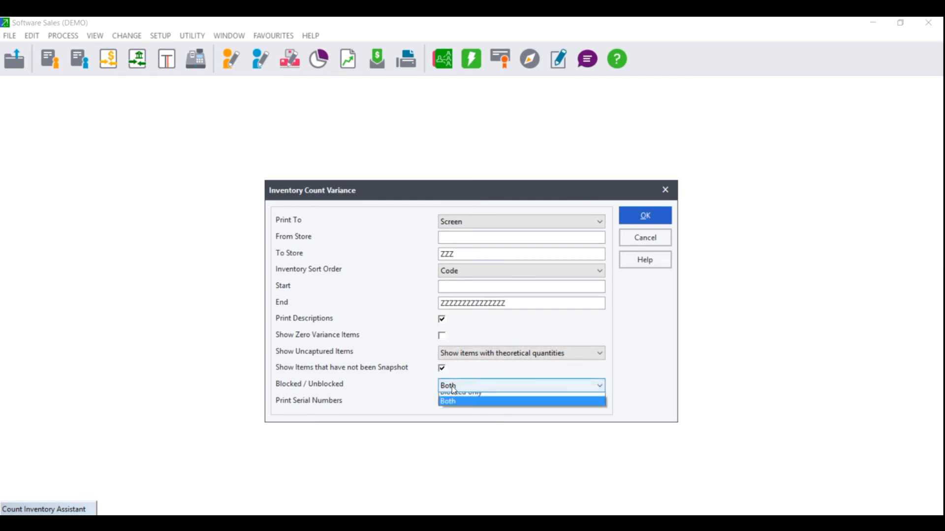
{"action": "left_click", "coordinate": [456, 387]}
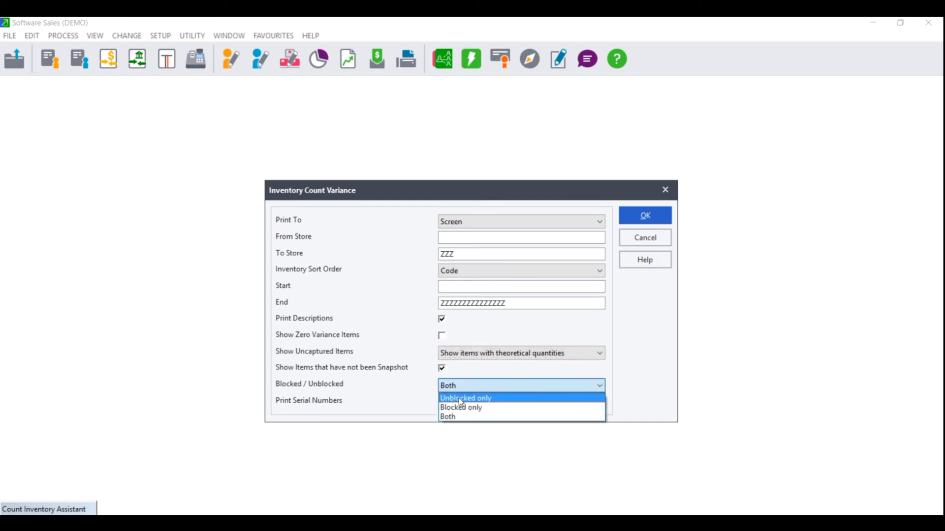
{"action": "left_click", "coordinate": [450, 417]}
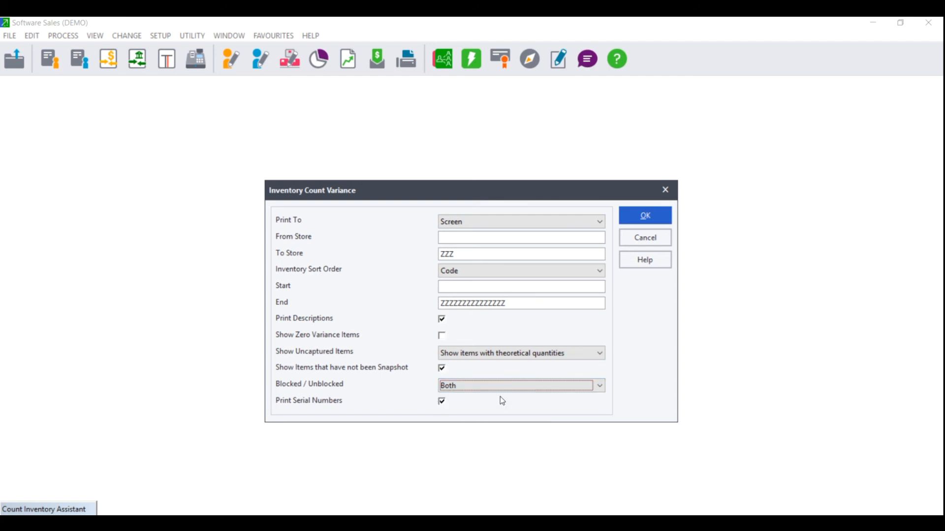
{"action": "left_click", "coordinate": [442, 335]}
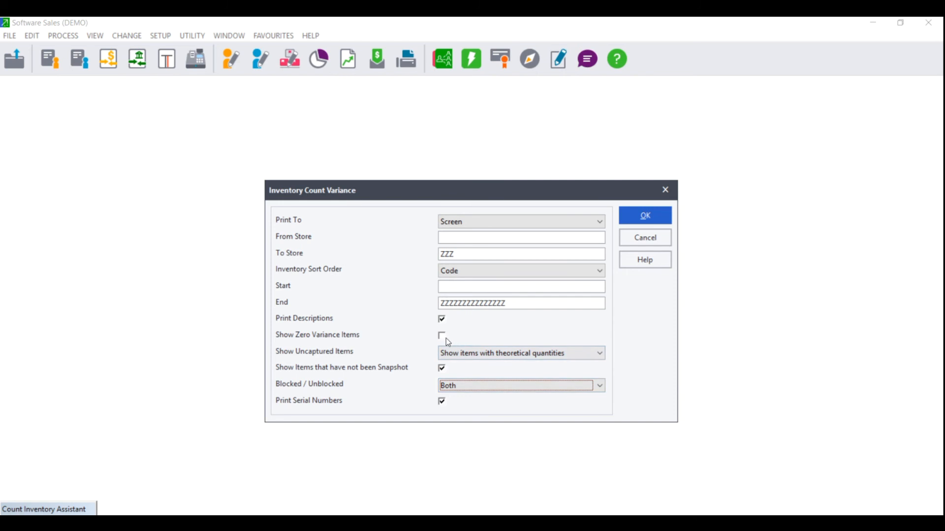
{"action": "left_click", "coordinate": [646, 217]}
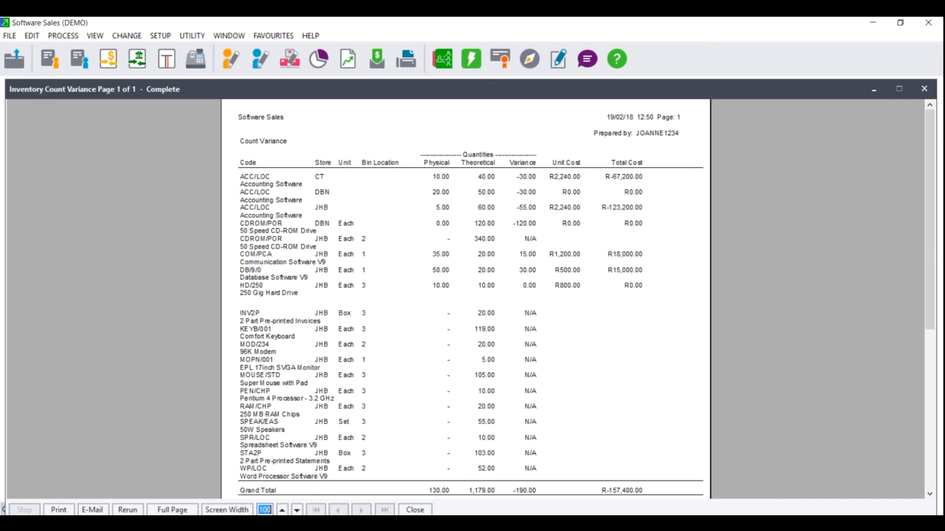
Close the variance report and continue with updating the differences between theoretical and physical quantities and clearing the snapshot.
{"action": "left_click", "coordinate": [415, 510]}
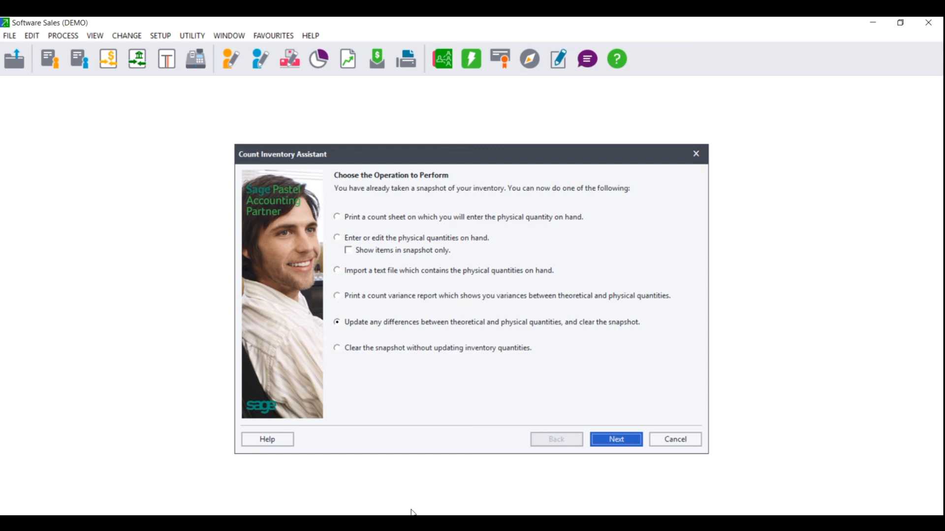
{"action": "left_click", "coordinate": [380, 352]}
{"action": "left_click", "coordinate": [617, 447]}
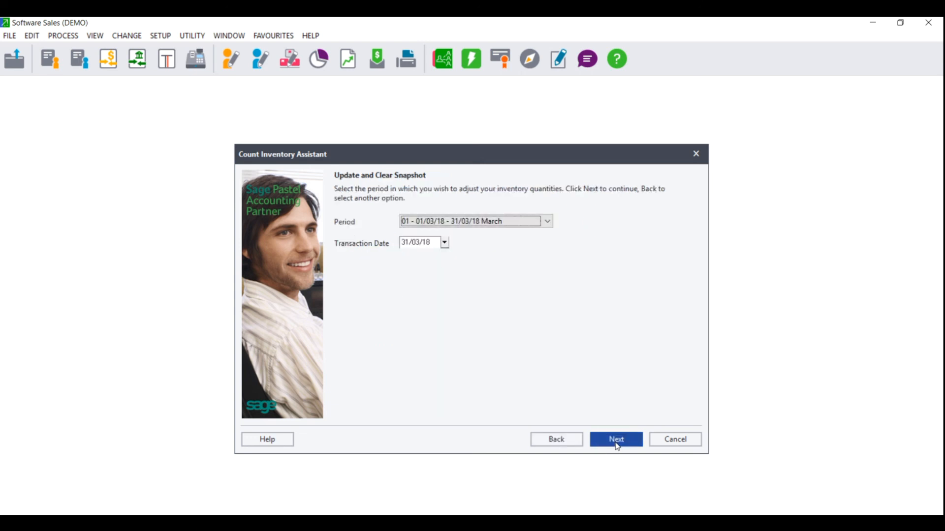
Set the adjustment period to Period 12 - Last Year, process the inventory update and finish the assistant.
{"action": "left_click", "coordinate": [474, 221]}
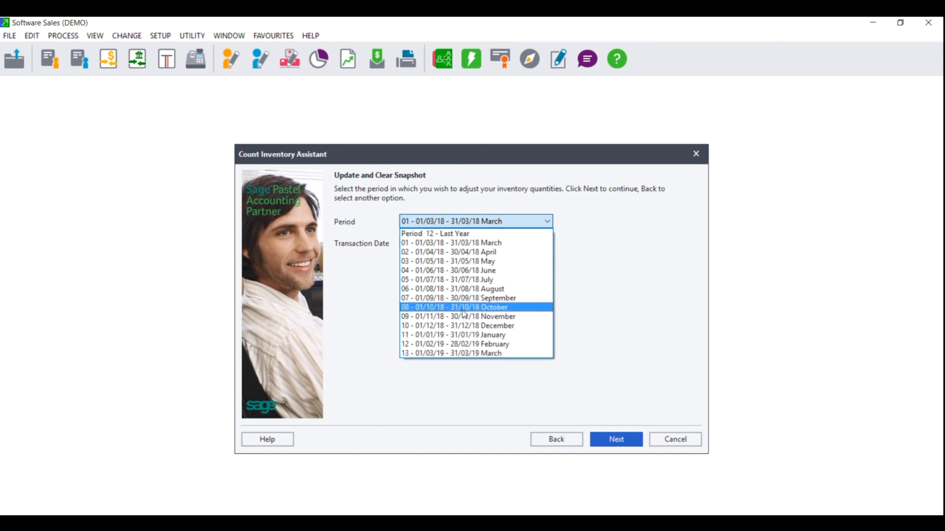
{"action": "left_click", "coordinate": [473, 234]}
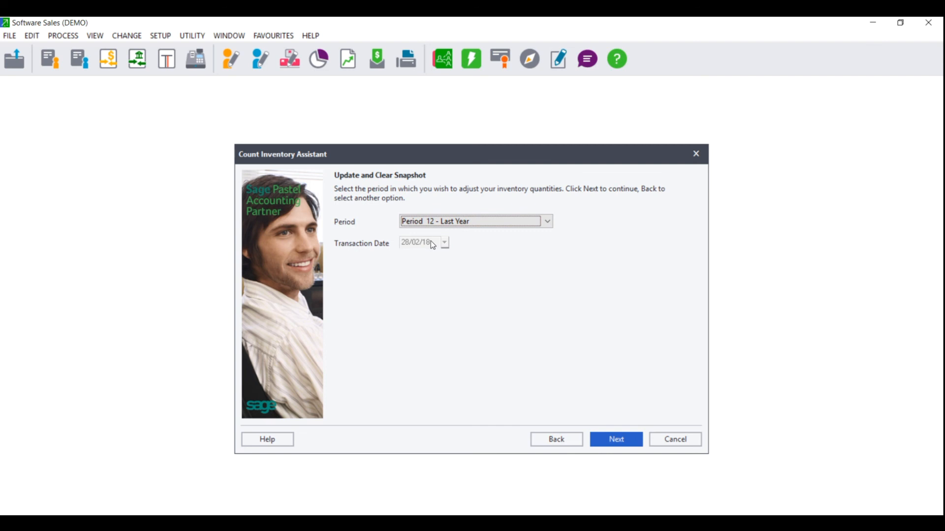
{"action": "left_click", "coordinate": [622, 441]}
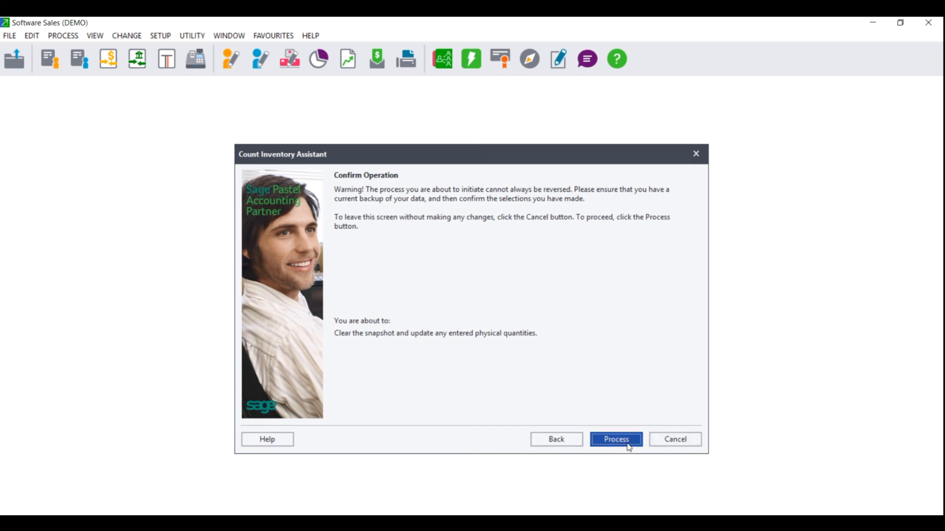
{"action": "left_click", "coordinate": [606, 441]}
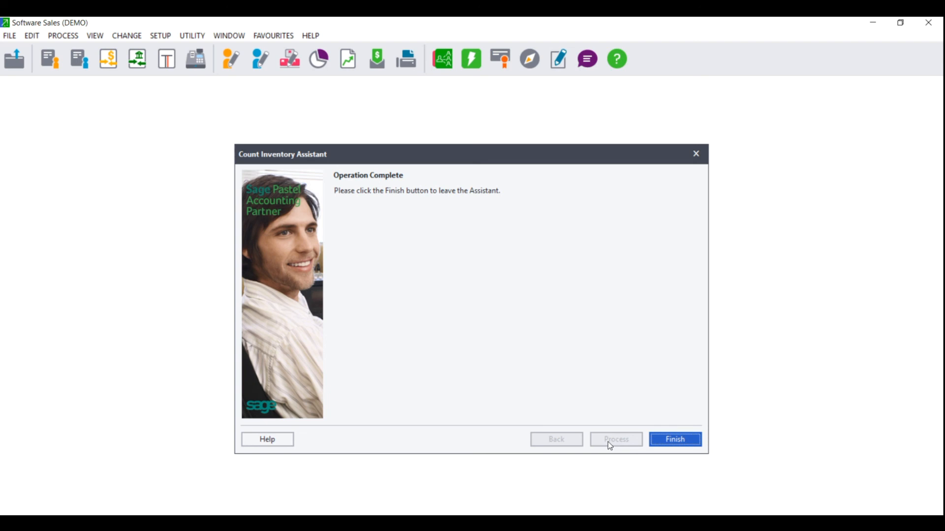
{"action": "left_click", "coordinate": [672, 443]}
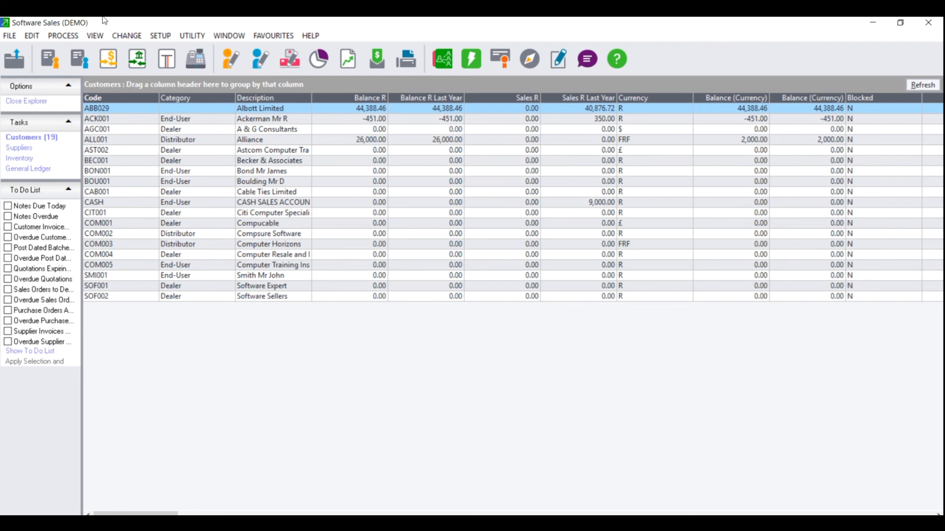
Open the Inventory Quantities report without viewing the open batches, and set it to print to Screen.
{"action": "left_click", "coordinate": [94, 36]}
{"action": "mouse_move", "coordinate": [125, 126]}
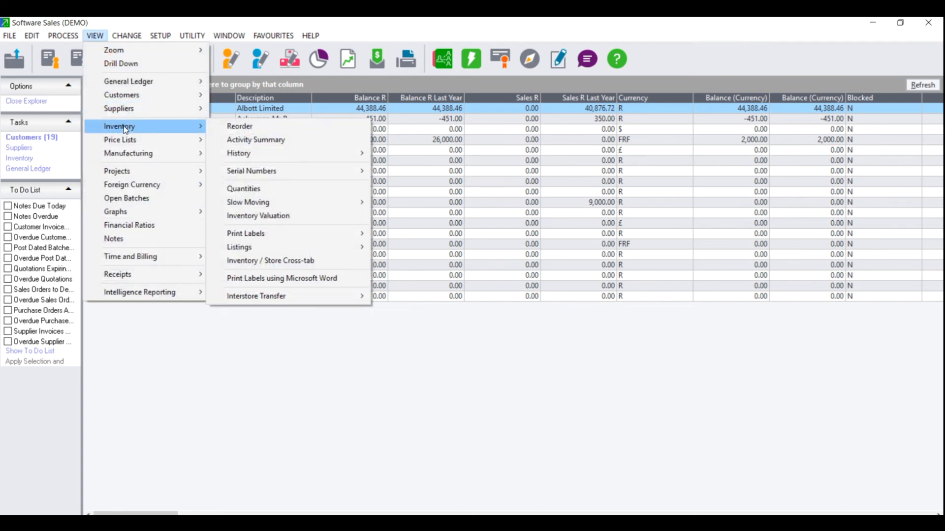
{"action": "left_click", "coordinate": [275, 192]}
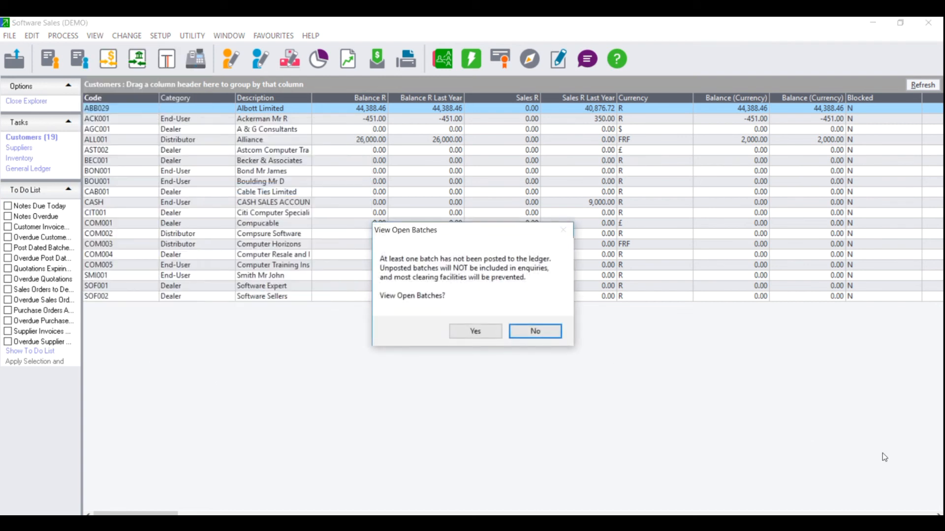
{"action": "left_click", "coordinate": [533, 334]}
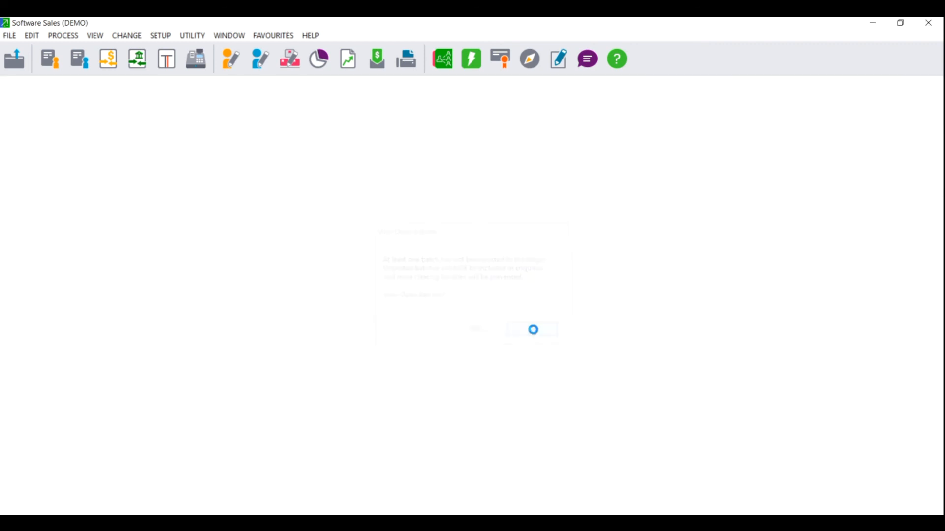
{"action": "left_click", "coordinate": [460, 230]}
{"action": "left_click", "coordinate": [461, 242]}
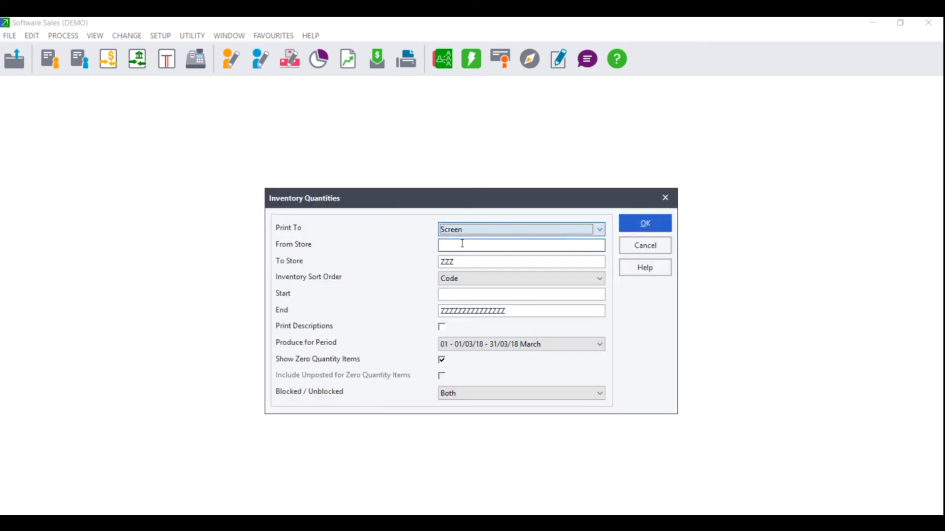
Run the Inventory Quantities report for period 01 - 01/03/18 - 31/03/18 March.
{"action": "left_click", "coordinate": [499, 344]}
{"action": "left_click", "coordinate": [498, 344]}
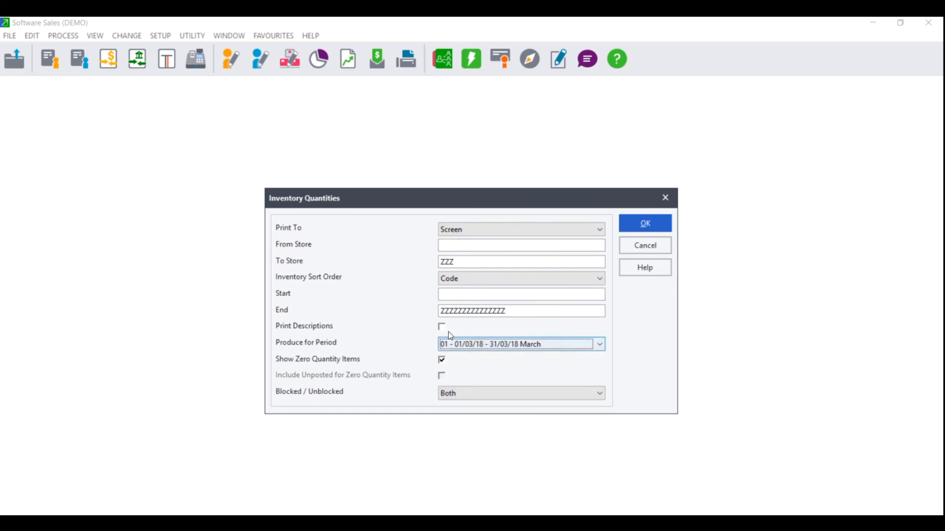
{"action": "left_click", "coordinate": [468, 348]}
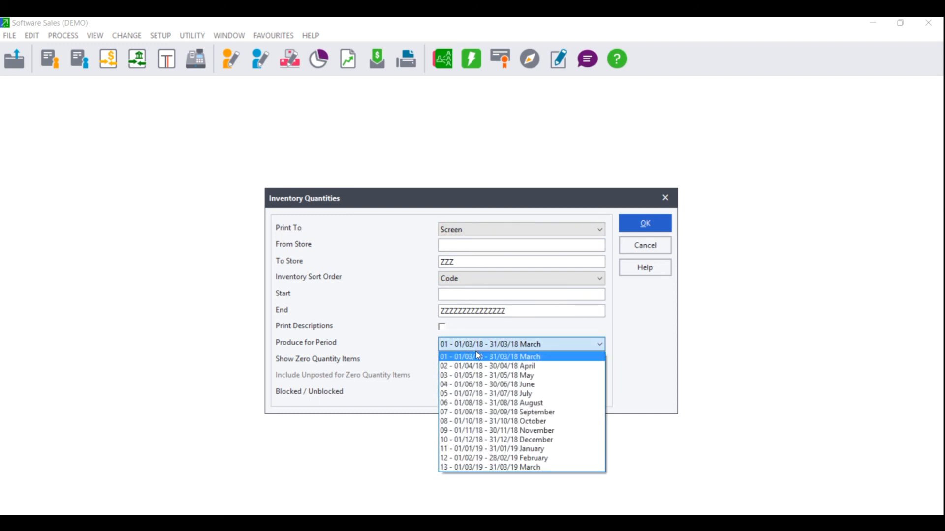
{"action": "left_click", "coordinate": [478, 356]}
{"action": "left_click", "coordinate": [644, 222]}
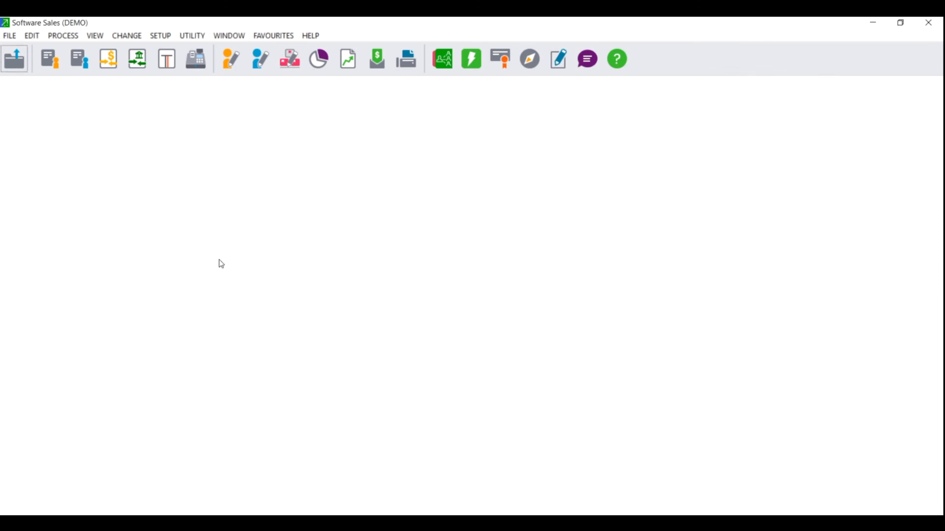